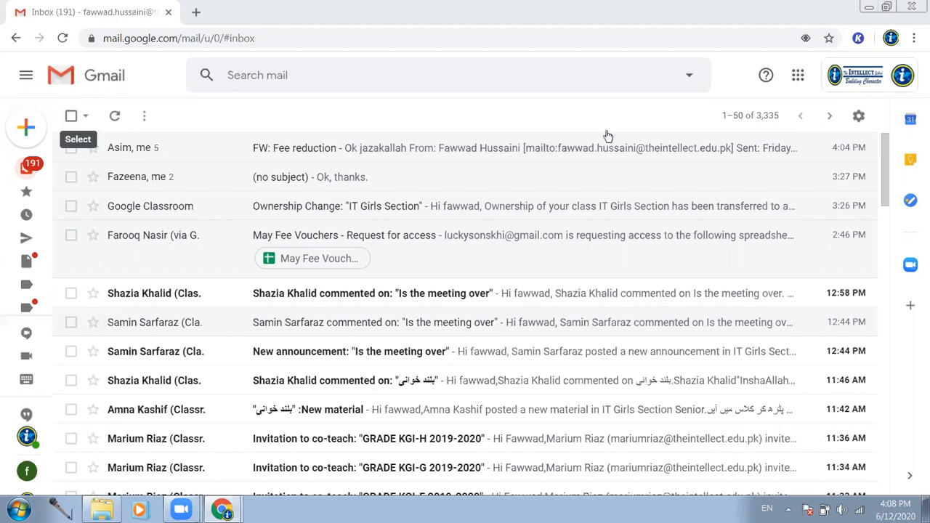
- Open Google Classroom in a new tab from Gmail's Google apps grid
{"action": "left_click", "coordinate": [797, 77]}
{"action": "left_click", "coordinate": [741, 211]}
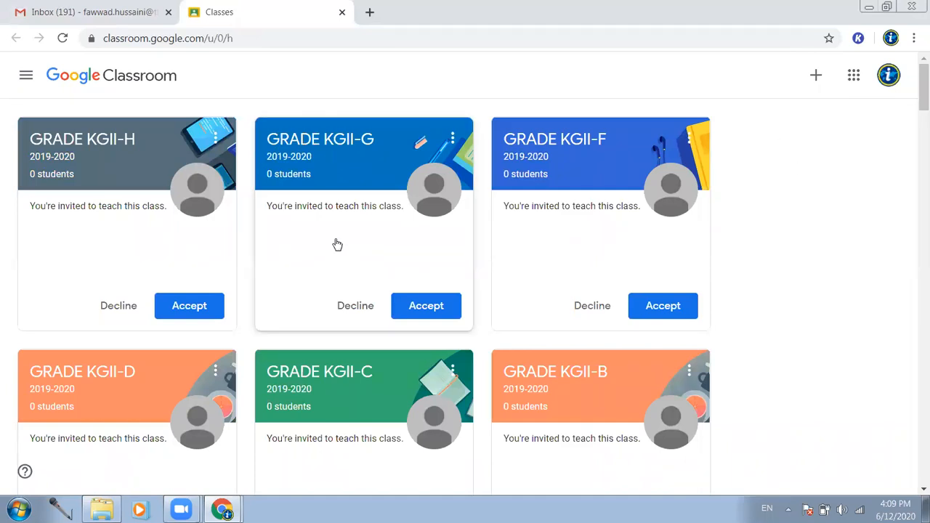
- Scroll down the class list and open the 'Class For Teachers (Join as Teachers)' class
{"action": "scroll", "coordinate": [311, 206], "scroll_direction": "down", "scroll_amount": 2}
{"action": "scroll", "coordinate": [311, 205], "scroll_direction": "down", "scroll_amount": 4}
{"action": "scroll", "coordinate": [311, 206], "scroll_direction": "down", "scroll_amount": 2}
{"action": "scroll", "coordinate": [311, 205], "scroll_direction": "down", "scroll_amount": 6}
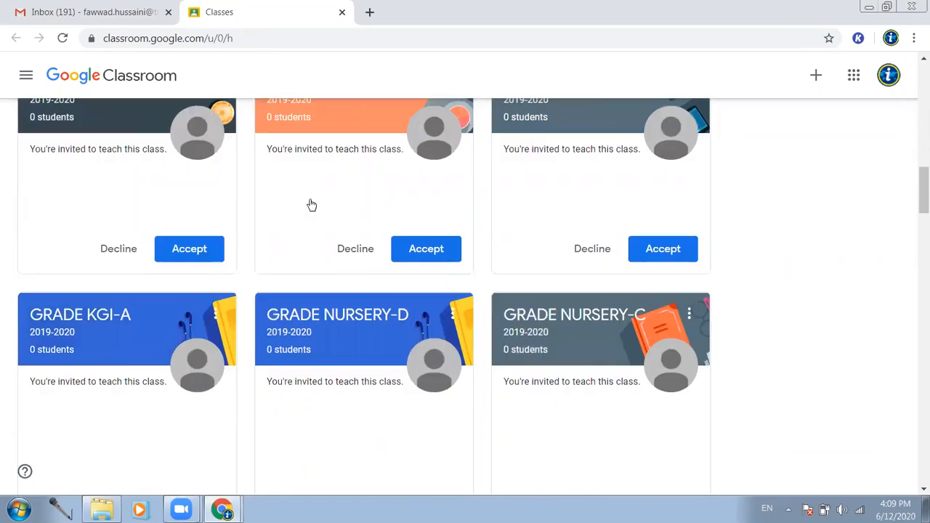
{"action": "scroll", "coordinate": [311, 205], "scroll_direction": "down", "scroll_amount": 5}
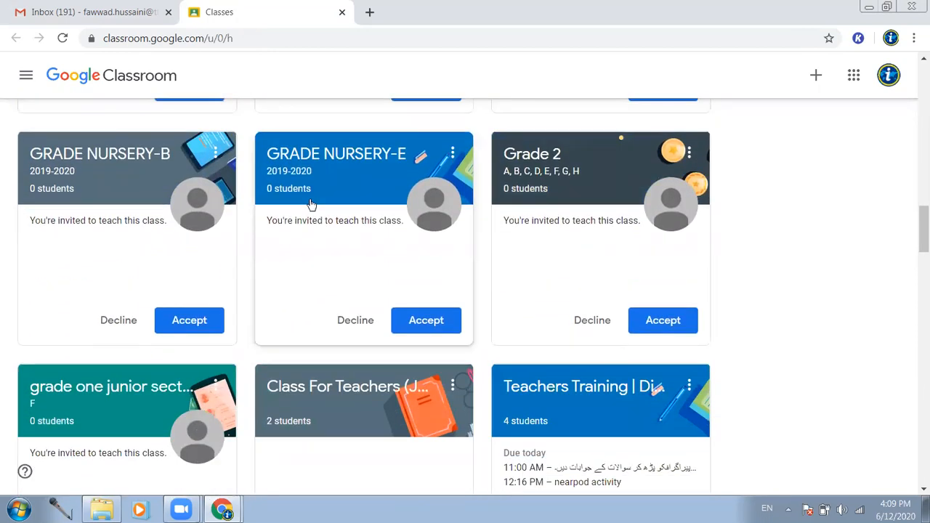
{"action": "scroll", "coordinate": [311, 206], "scroll_direction": "down", "scroll_amount": 2}
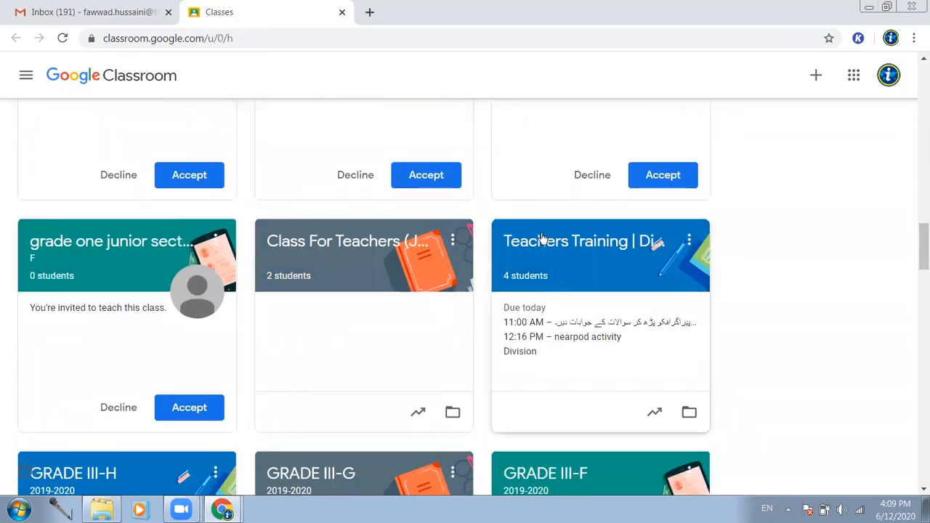
{"action": "left_click", "coordinate": [379, 244]}
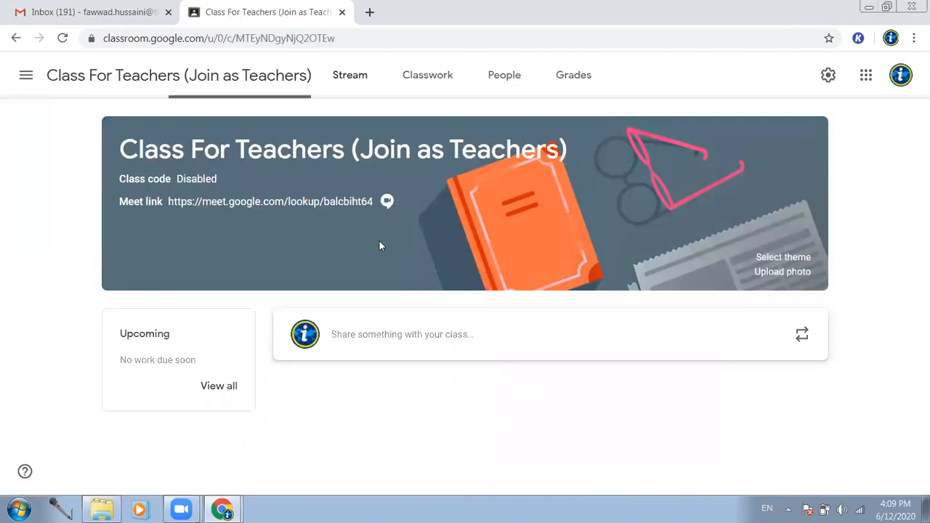
- Review the class's teachers and students under People, then show the Classwork topics
{"action": "left_click", "coordinate": [488, 81]}
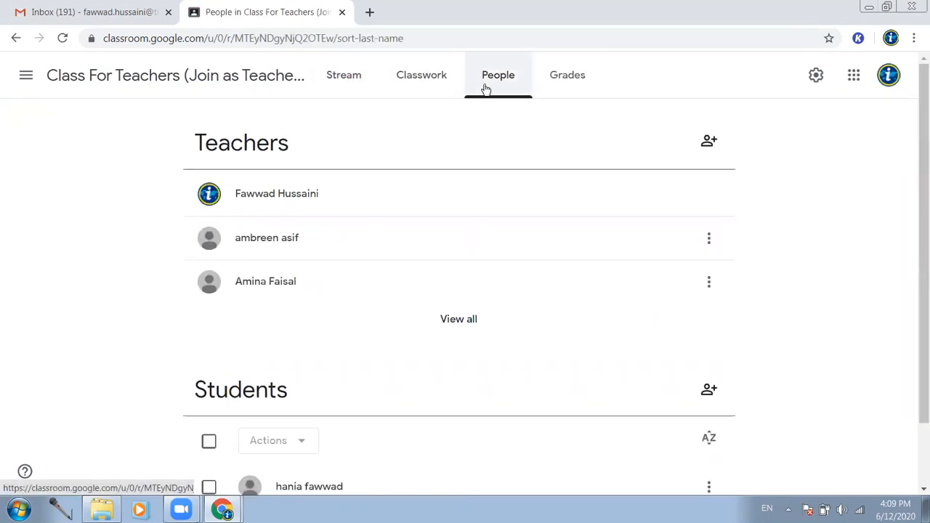
{"action": "scroll", "coordinate": [515, 215], "scroll_direction": "down", "scroll_amount": 1}
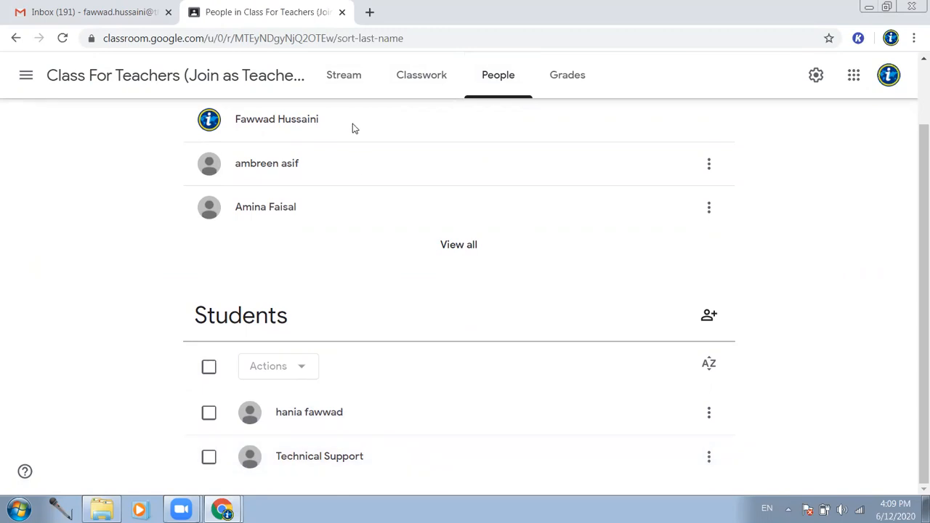
{"action": "left_click", "coordinate": [422, 83]}
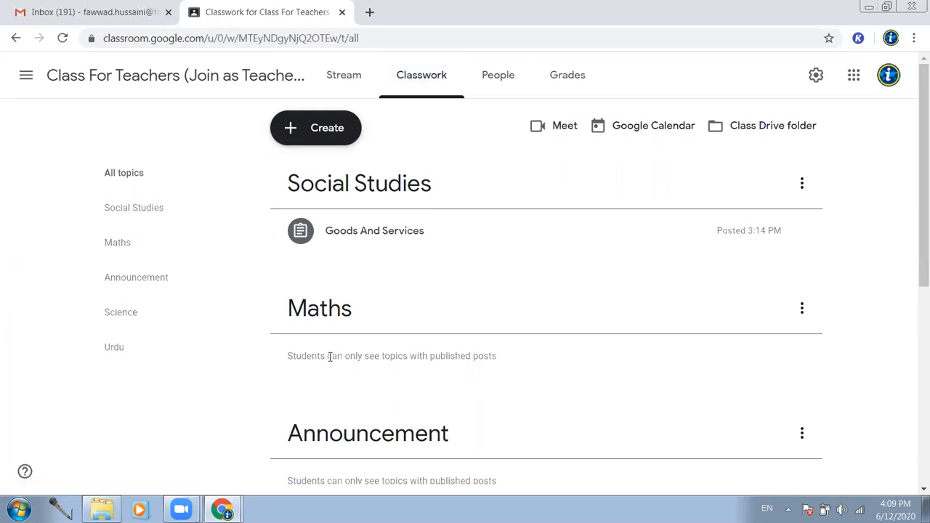
- Create a quiz assignment titled 'Maths Quick Test' with grade importing on, and open its Blank Quiz
{"action": "left_click", "coordinate": [289, 131]}
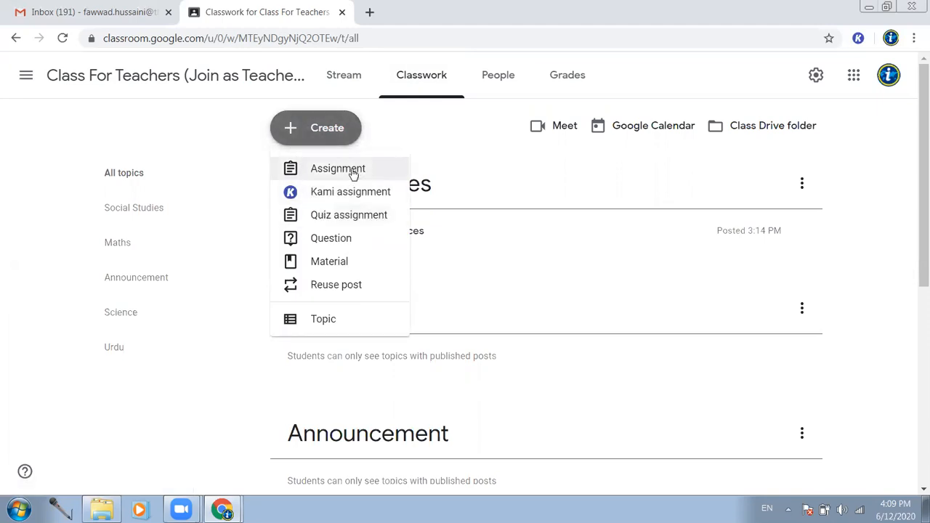
{"action": "left_click", "coordinate": [382, 222]}
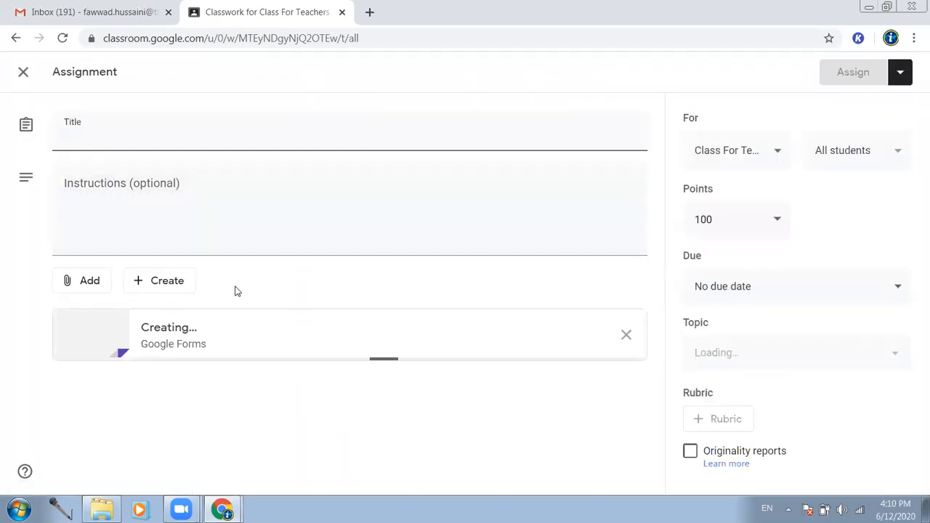
{"action": "left_click", "coordinate": [105, 138]}
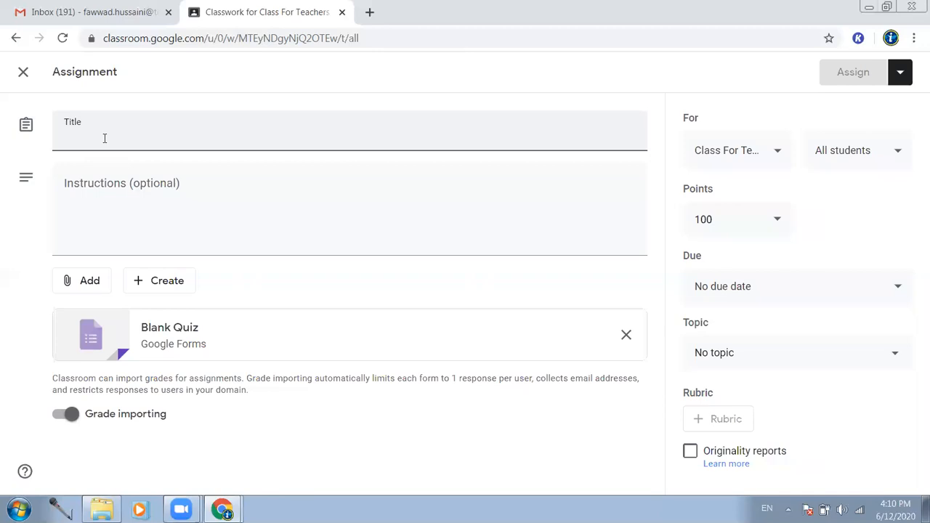
{"action": "type", "text": "Maths"}
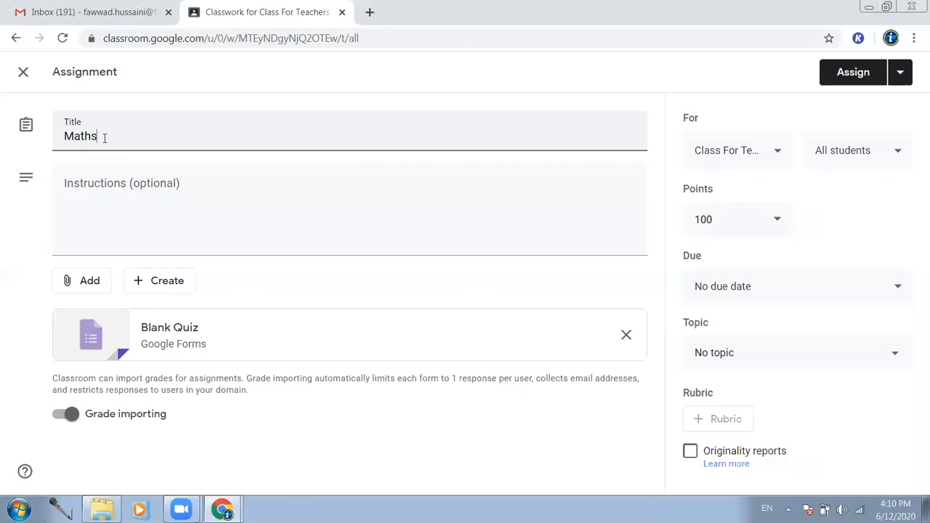
{"action": "type", "text": " Quick Test"}
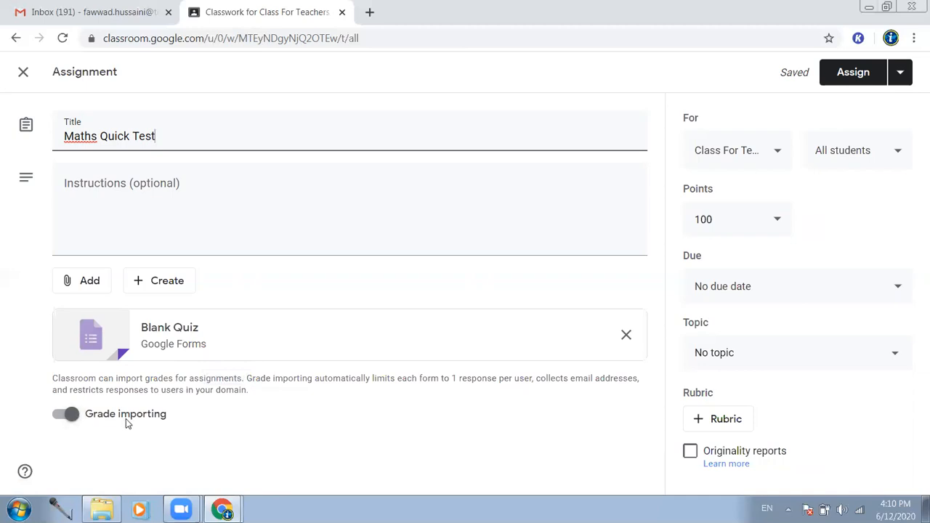
{"action": "left_click", "coordinate": [66, 416]}
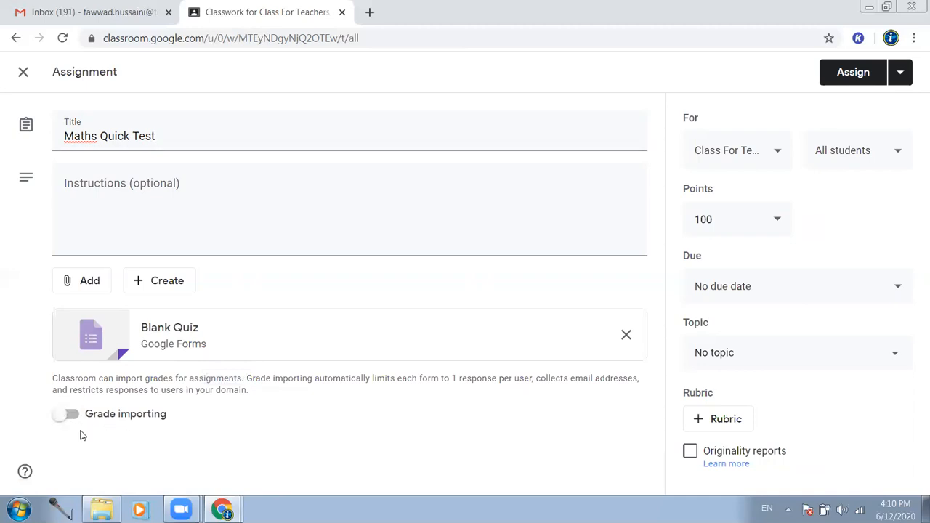
{"action": "left_click", "coordinate": [62, 419]}
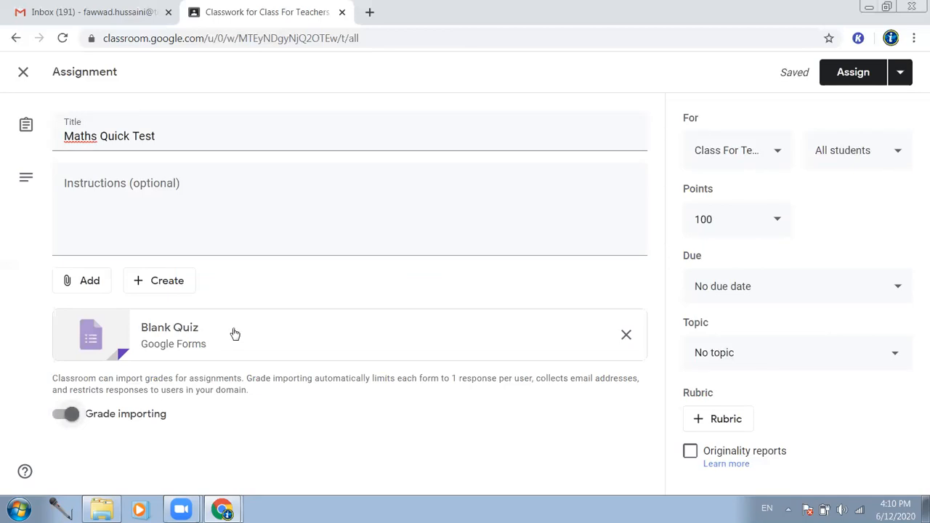
{"action": "left_click", "coordinate": [187, 333]}
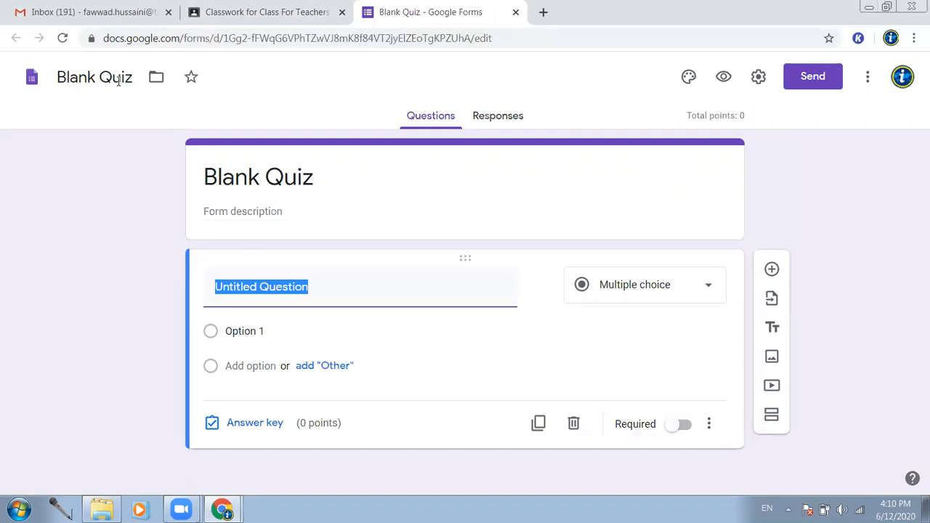
- Rename the quiz file and the form heading from Blank Quiz to 'Maths Quick Test'
{"action": "left_click", "coordinate": [97, 77]}
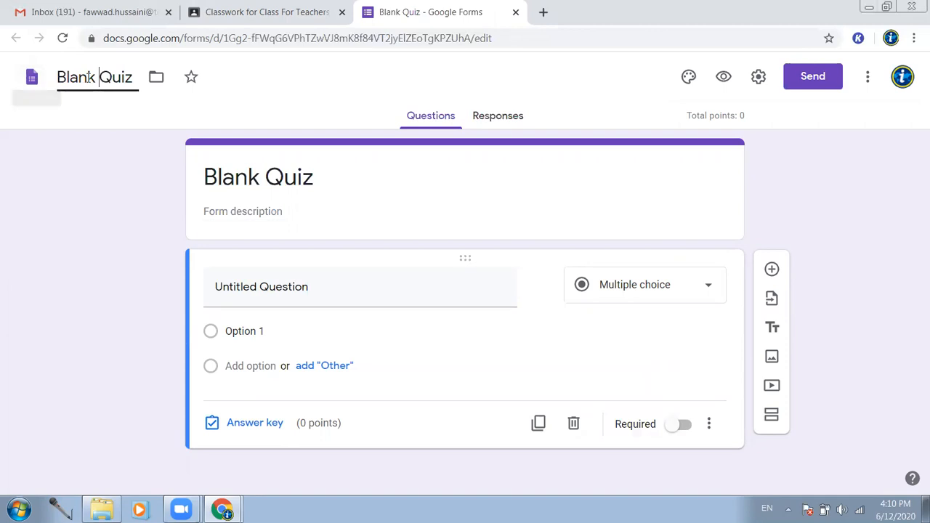
{"action": "triple_click", "coordinate": [88, 77]}
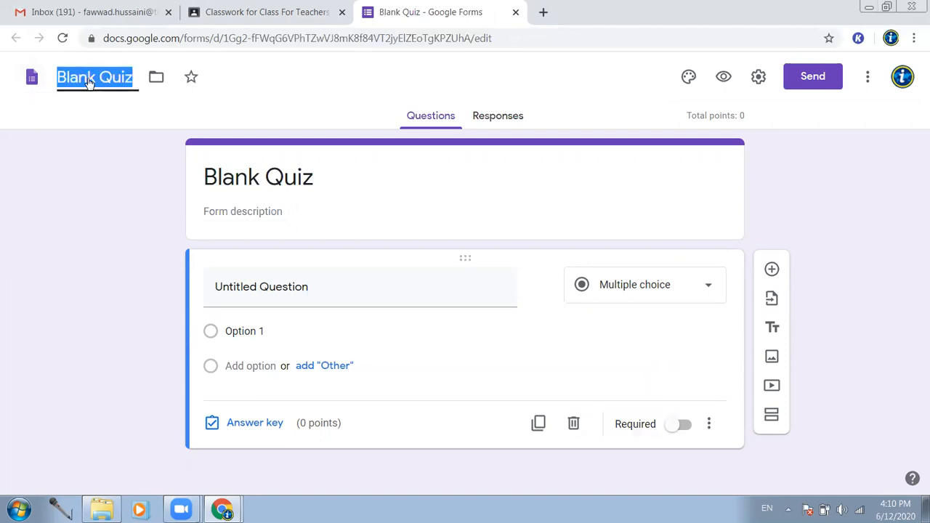
{"action": "type", "text": "Maths Qui"}
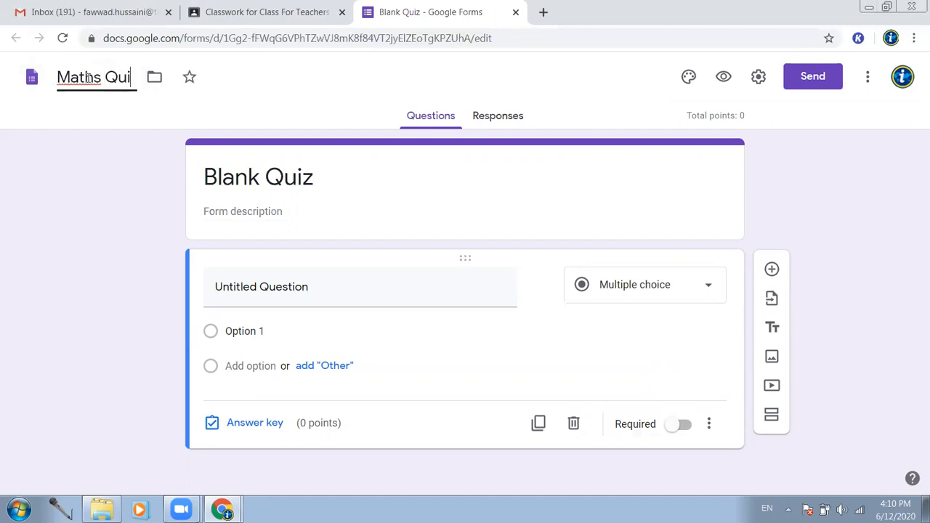
{"action": "type", "text": "ck Test"}
{"action": "key", "text": "ctrl+a"}
{"action": "key", "text": "ctrl+c"}
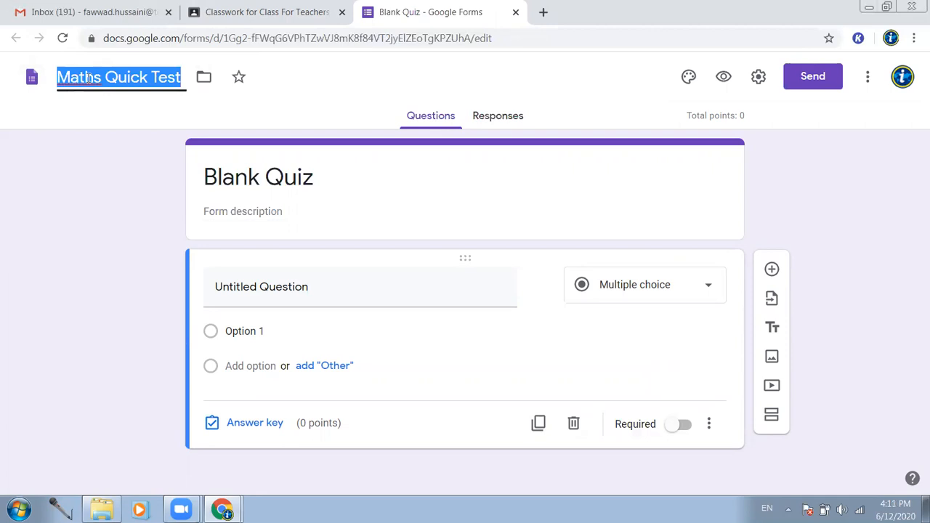
{"action": "left_click", "coordinate": [250, 177]}
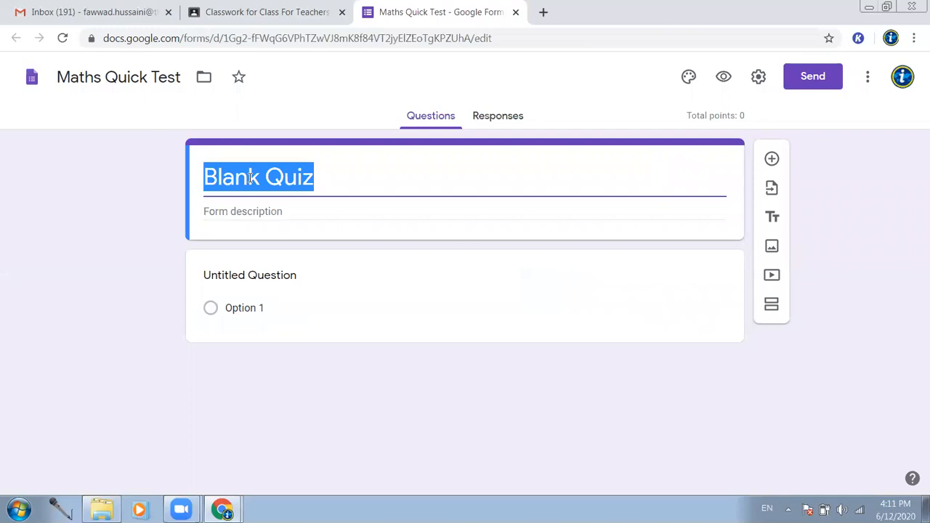
{"action": "key", "text": "ctrl+v"}
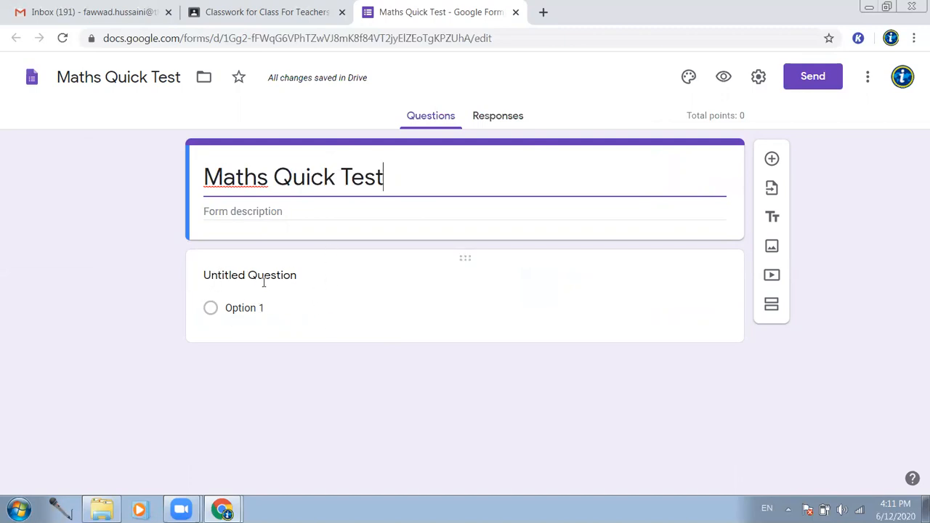
{"action": "left_click", "coordinate": [225, 274]}
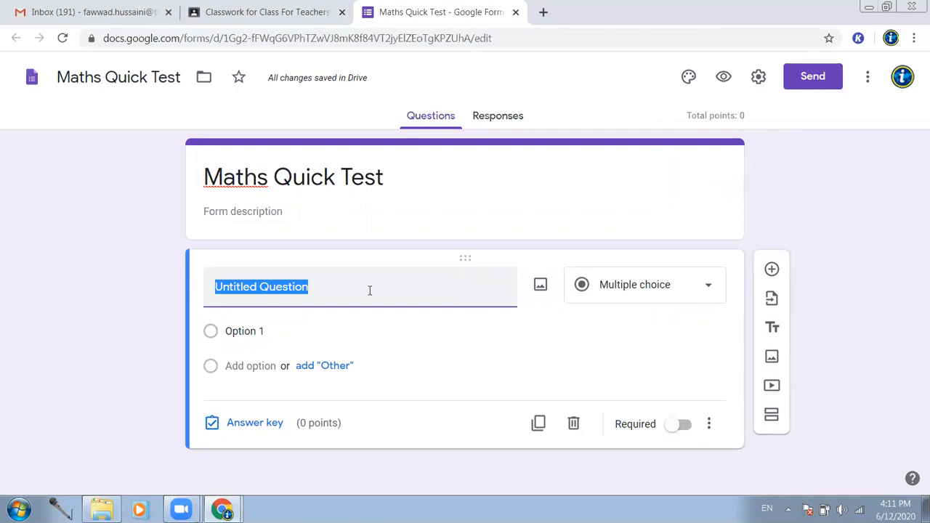
- Write the question 'The square of 7 is' with options 36, 49, 21 and none
{"action": "type", "text": "The squa"}
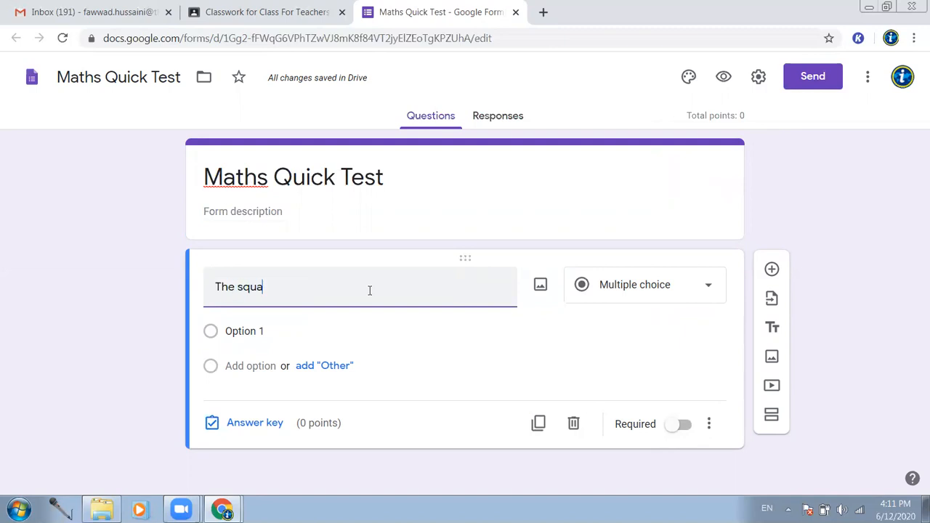
{"action": "type", "text": "re of 7 is"}
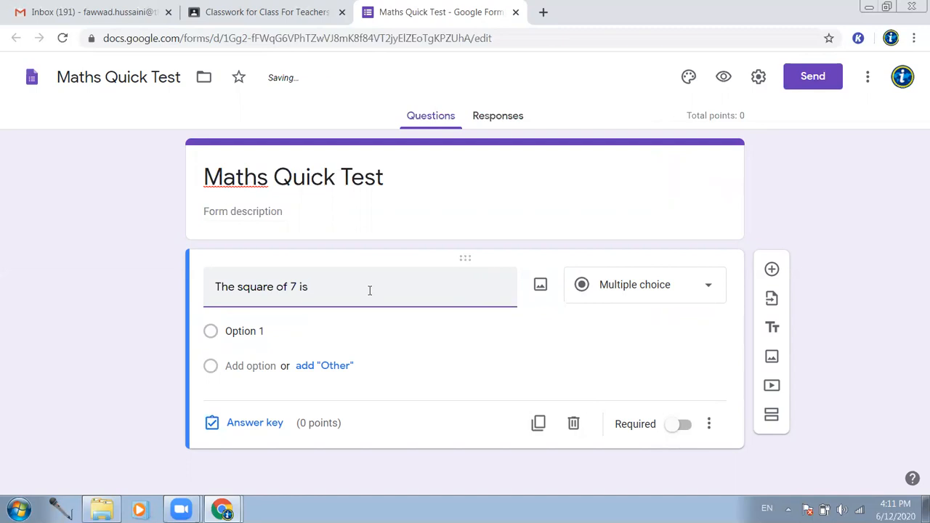
{"action": "left_click", "coordinate": [247, 332]}
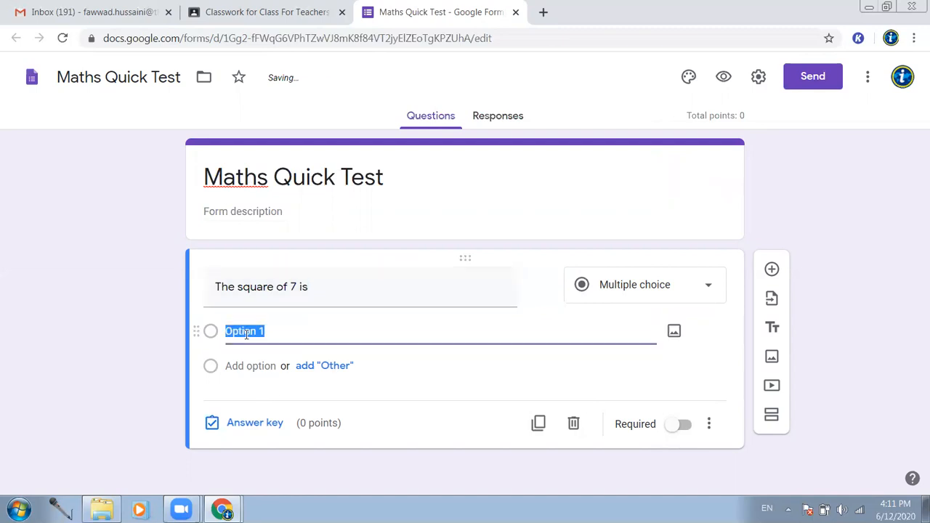
{"action": "type", "text": "36"}
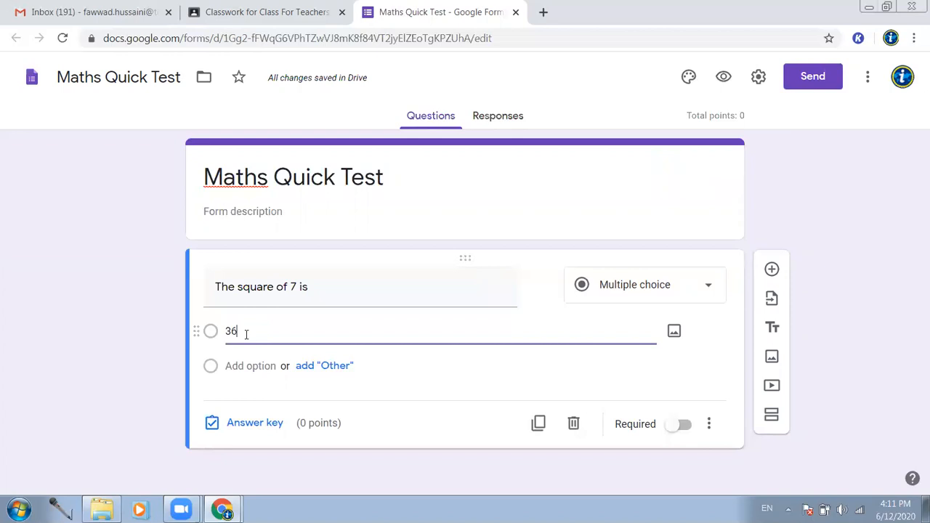
{"action": "left_click", "coordinate": [247, 365]}
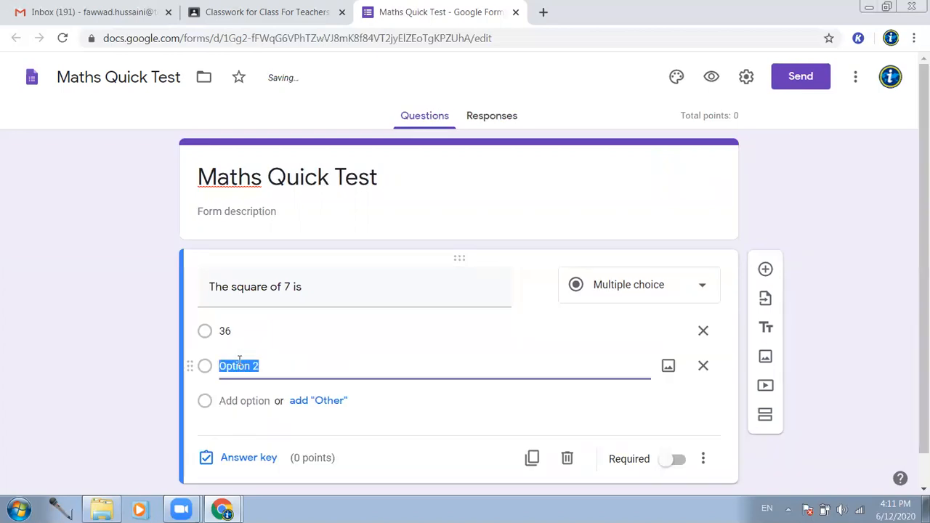
{"action": "type", "text": "49"}
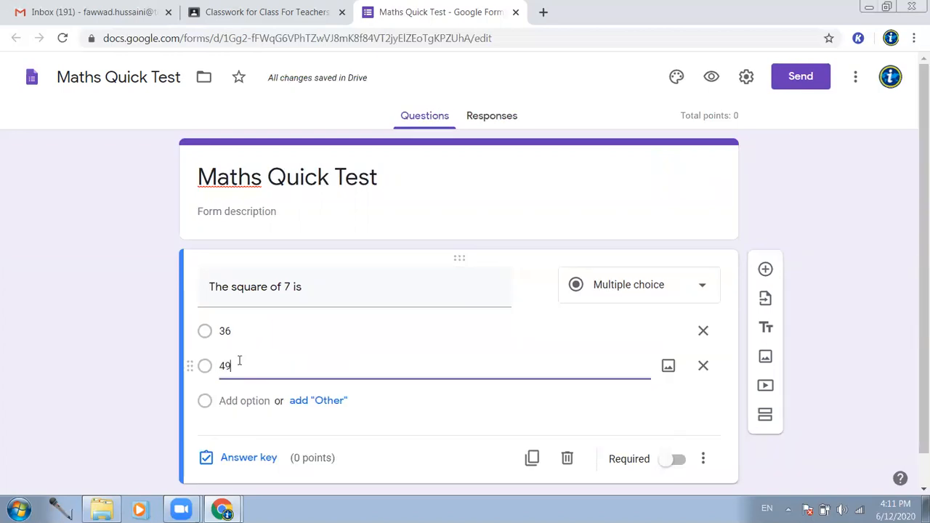
{"action": "left_click", "coordinate": [242, 399]}
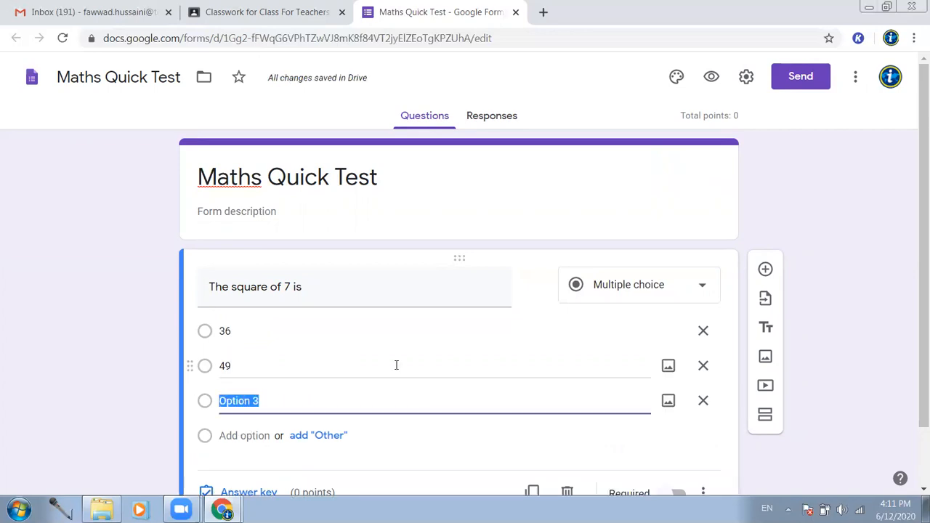
{"action": "type", "text": "21"}
{"action": "left_click", "coordinate": [232, 435]}
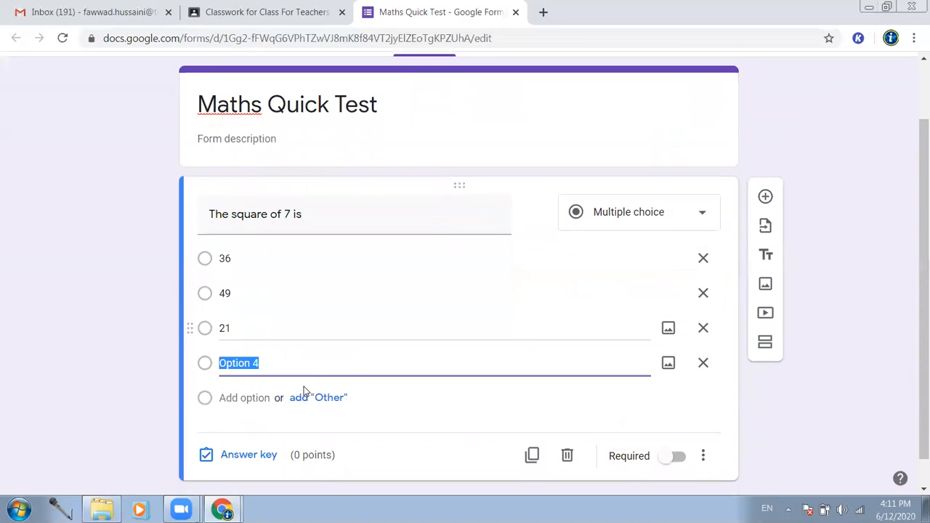
{"action": "type", "text": "none"}
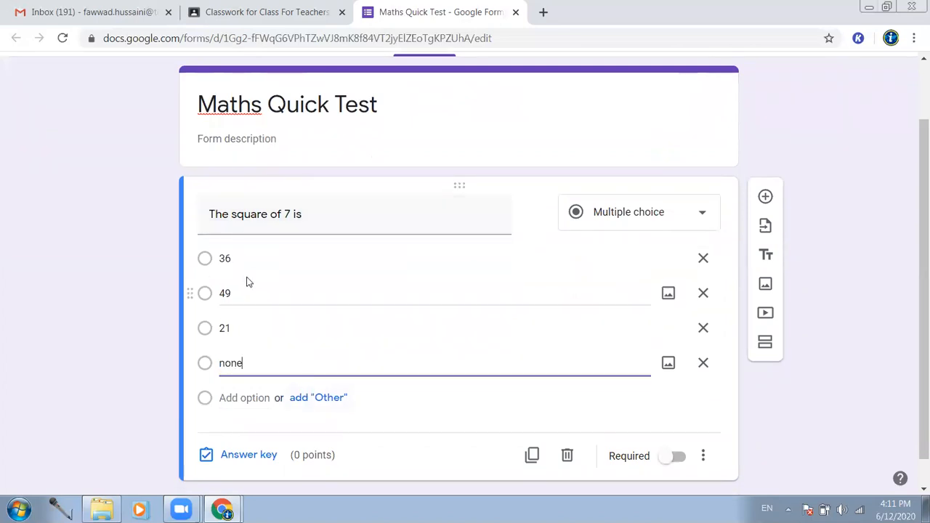
- In the answer key, mark 49 as correct and make the question worth 2 points
{"action": "scroll", "coordinate": [251, 299], "scroll_direction": "down", "scroll_amount": 1}
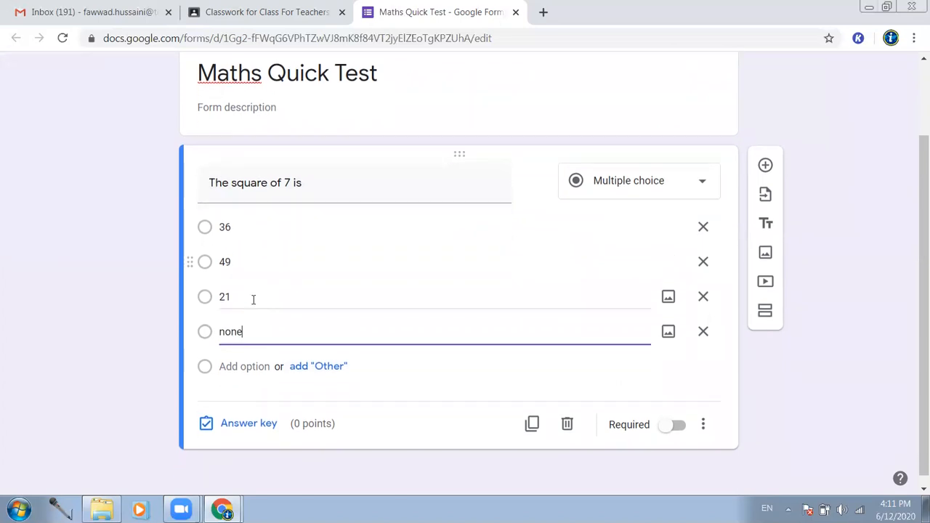
{"action": "left_click", "coordinate": [242, 432]}
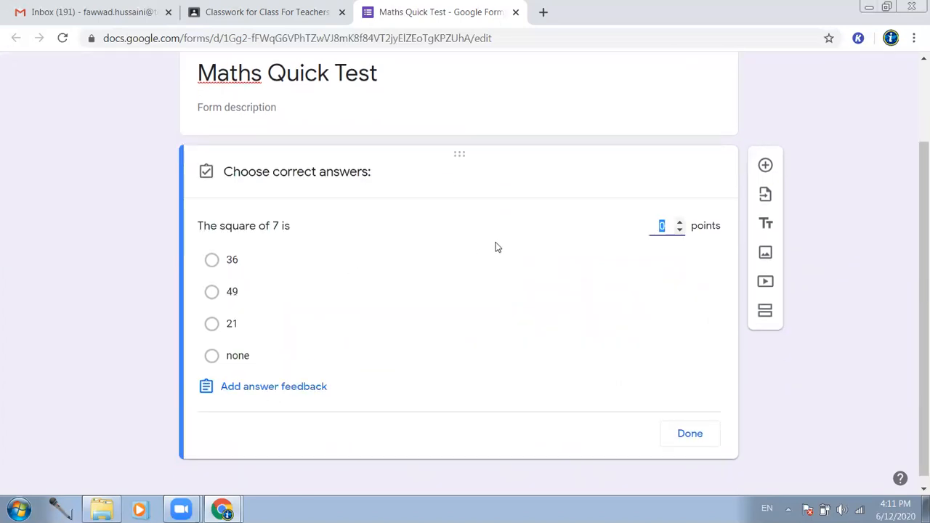
{"action": "left_click", "coordinate": [228, 298]}
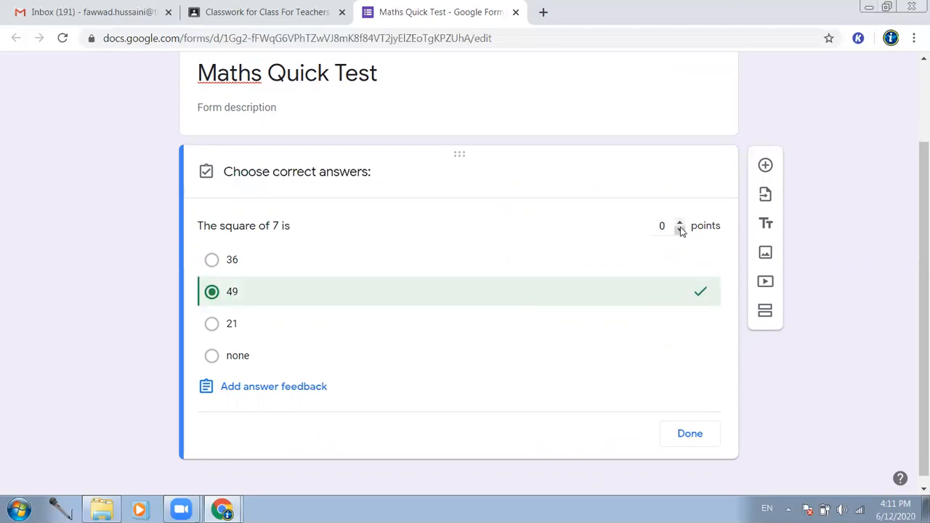
{"action": "left_click", "coordinate": [681, 225]}
{"action": "left_click", "coordinate": [690, 433]}
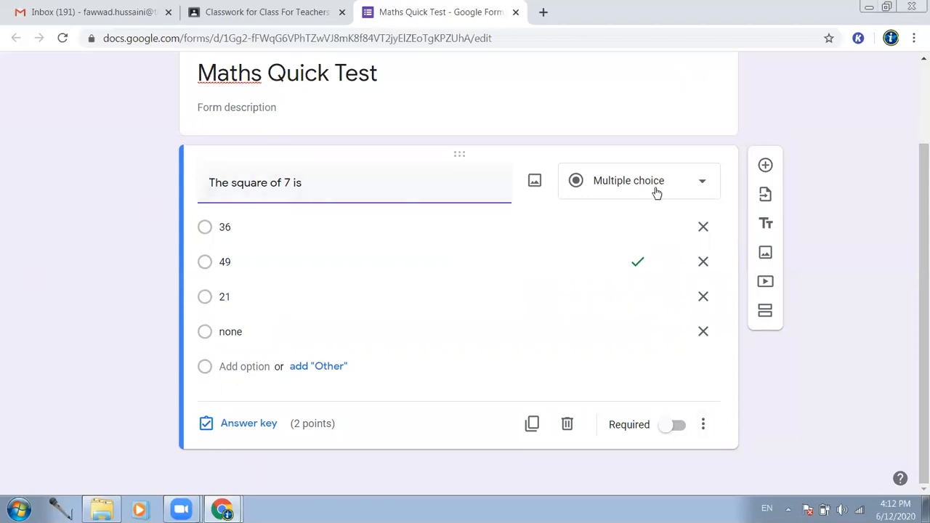
- Add a second question below the square-of-7 question, keeping the Multiple choice type
{"action": "left_click", "coordinate": [766, 166]}
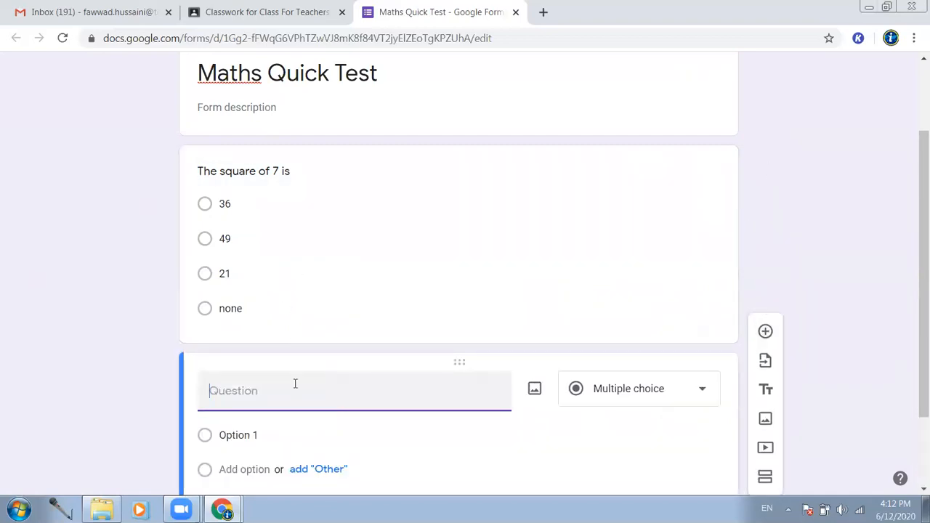
{"action": "scroll", "coordinate": [581, 277], "scroll_direction": "down", "scroll_amount": 2}
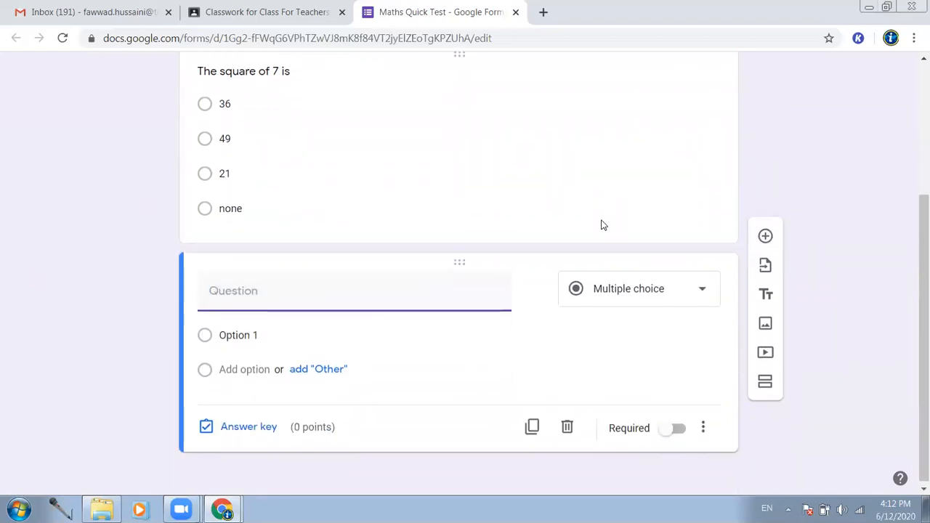
{"action": "left_click", "coordinate": [701, 291]}
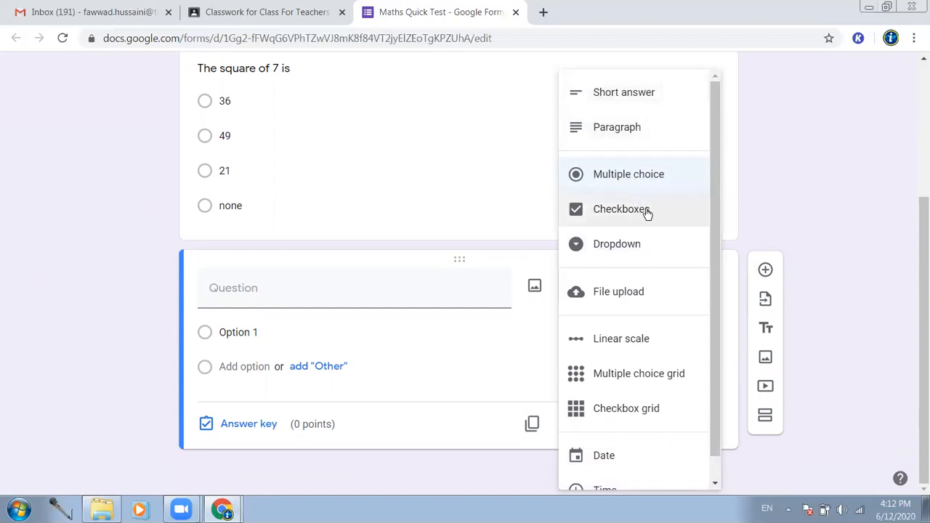
{"action": "scroll", "coordinate": [655, 252], "scroll_direction": "down", "scroll_amount": 1}
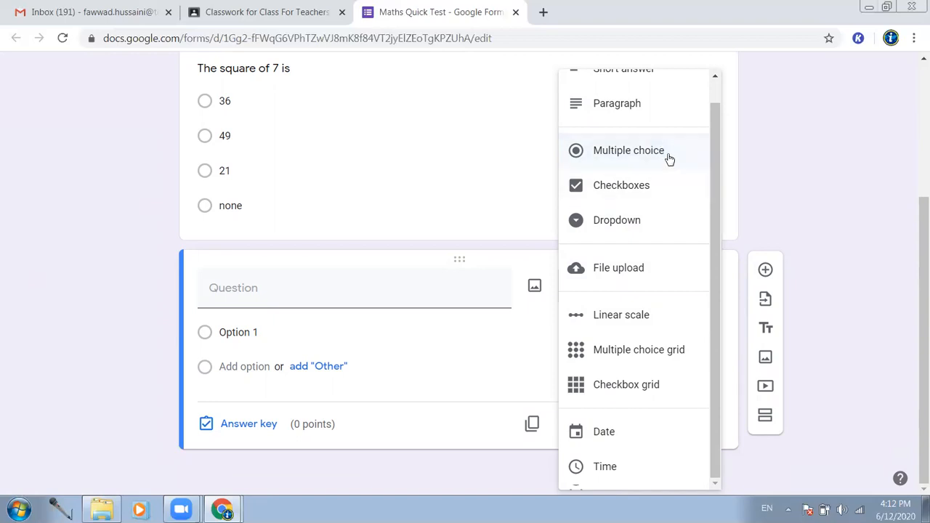
{"action": "scroll", "coordinate": [667, 158], "scroll_direction": "up", "scroll_amount": 1}
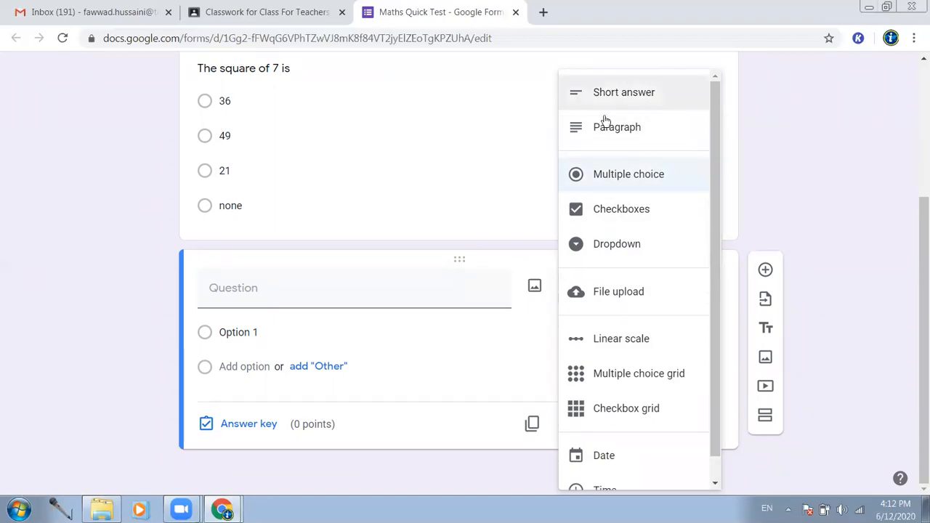
{"action": "left_click", "coordinate": [125, 353]}
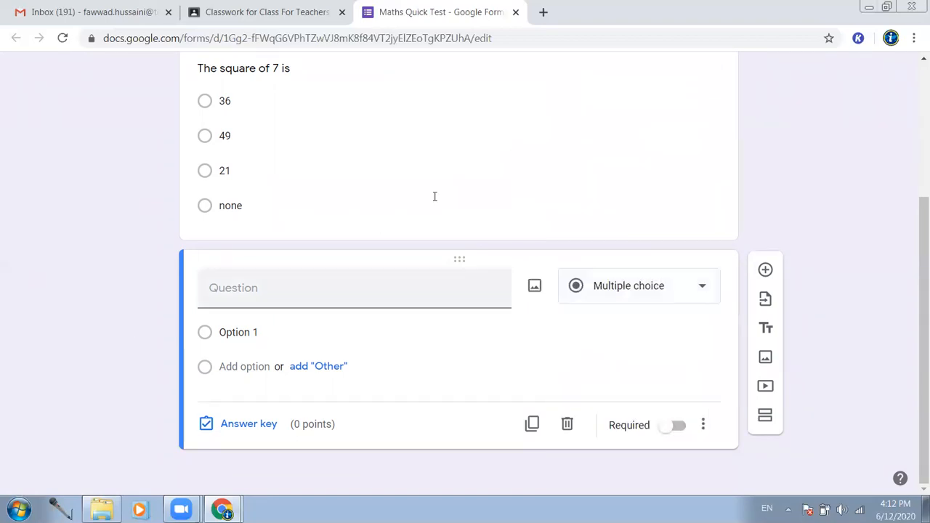
{"action": "left_click", "coordinate": [675, 294]}
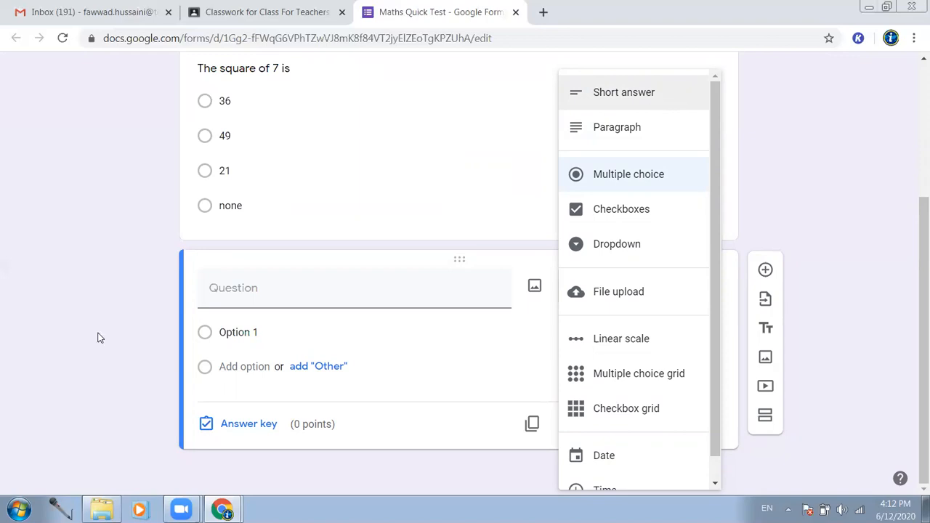
{"action": "left_click", "coordinate": [247, 290]}
{"action": "scroll", "coordinate": [247, 292], "scroll_direction": "up", "scroll_amount": 1}
{"action": "scroll", "coordinate": [247, 292], "scroll_direction": "down", "scroll_amount": 1}
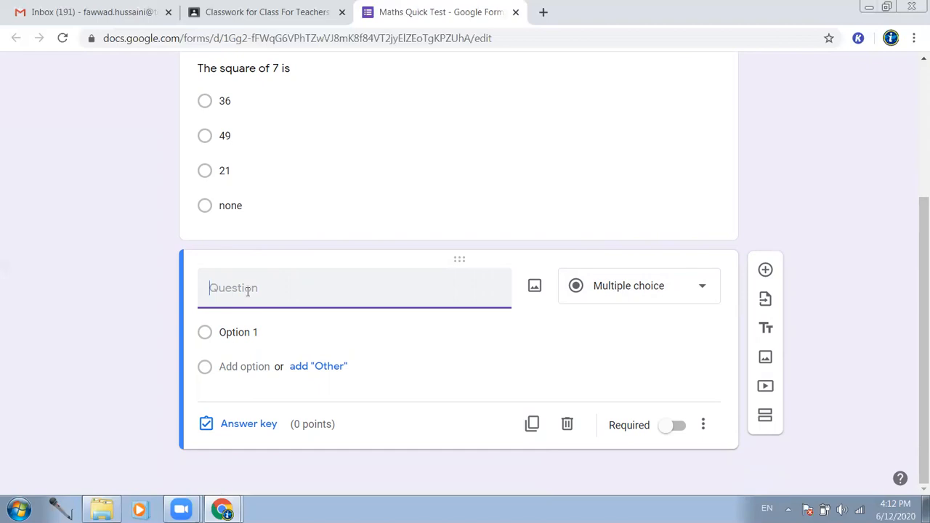
- Title the second question 'The answer of this problem is (5 * (21 - 2) + 1)', removing a stray 3
{"action": "type", "text": "The answer of this proble"}
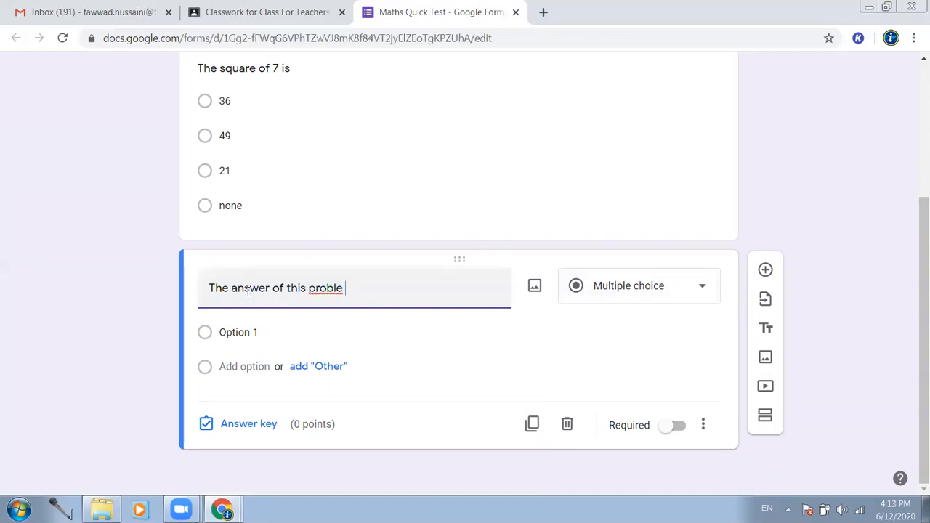
{"action": "type", "text": "m is ("}
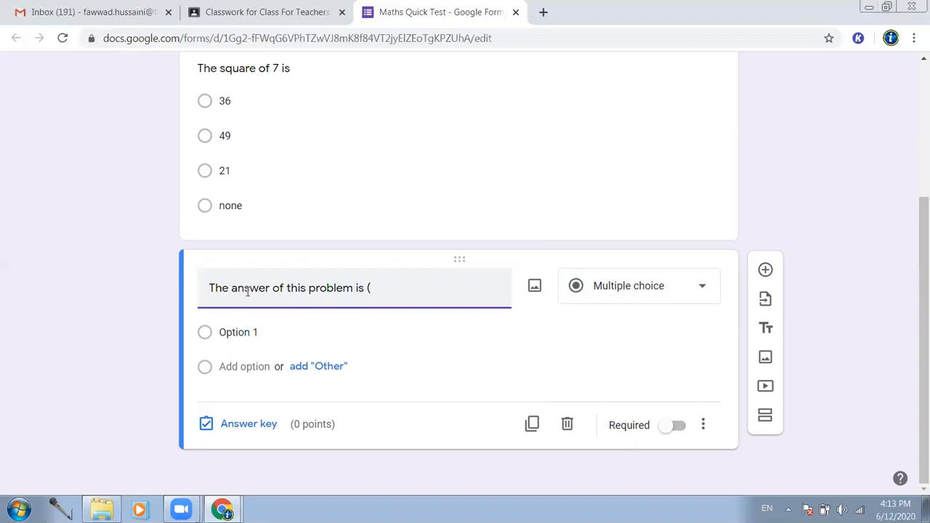
{"action": "type", "text": "5 * 3 (21 - 2) + 1)"}
{"action": "left_click", "coordinate": [392, 287]}
{"action": "key", "text": "BackSpace"}
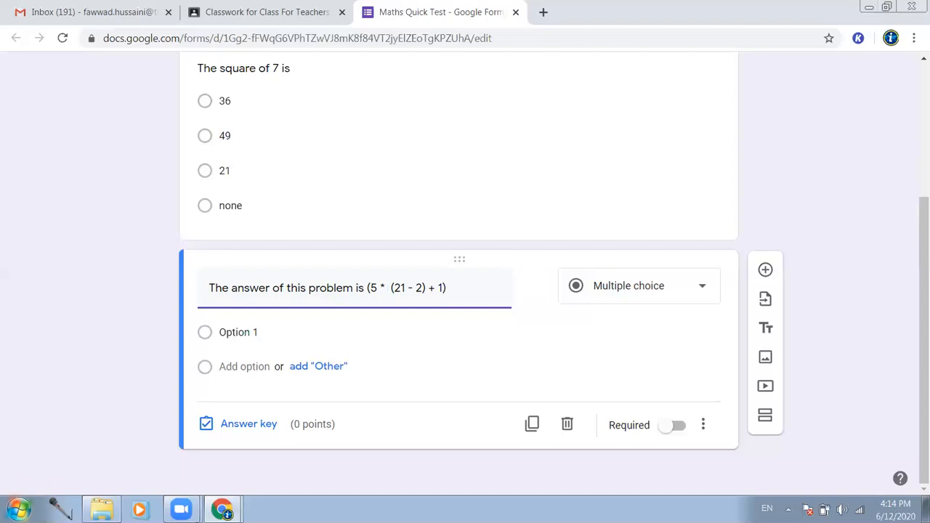
- Enter the answer options 56, 9, 86 and 76 for the second question
{"action": "left_click", "coordinate": [222, 366]}
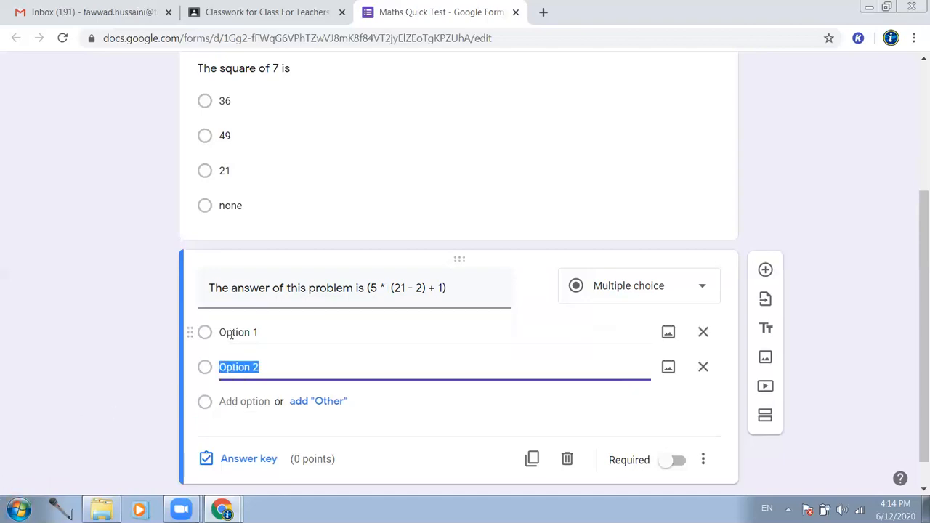
{"action": "left_click", "coordinate": [230, 333]}
{"action": "type", "text": "56"}
{"action": "left_click", "coordinate": [226, 366]}
{"action": "type", "text": "9"}
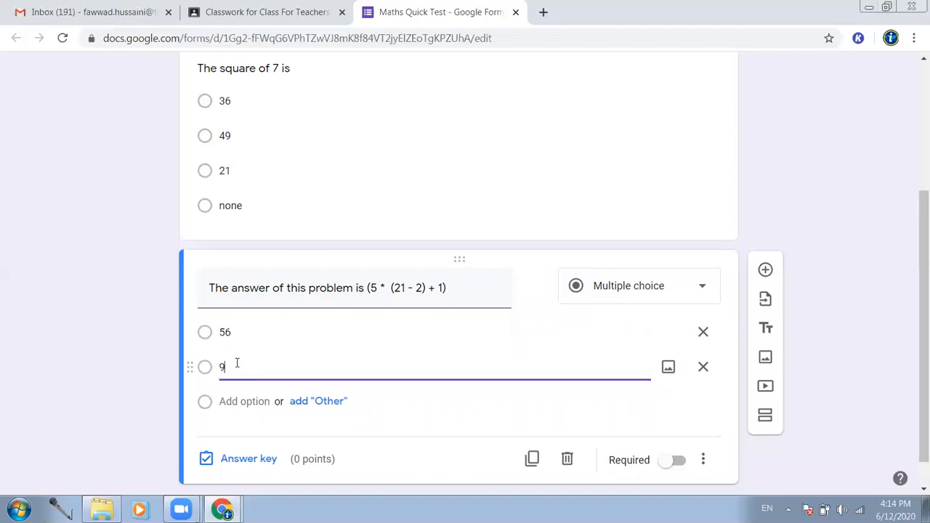
{"action": "left_click", "coordinate": [224, 401]}
{"action": "type", "text": "86"}
{"action": "left_click", "coordinate": [234, 435]}
{"action": "type", "text": "76"}
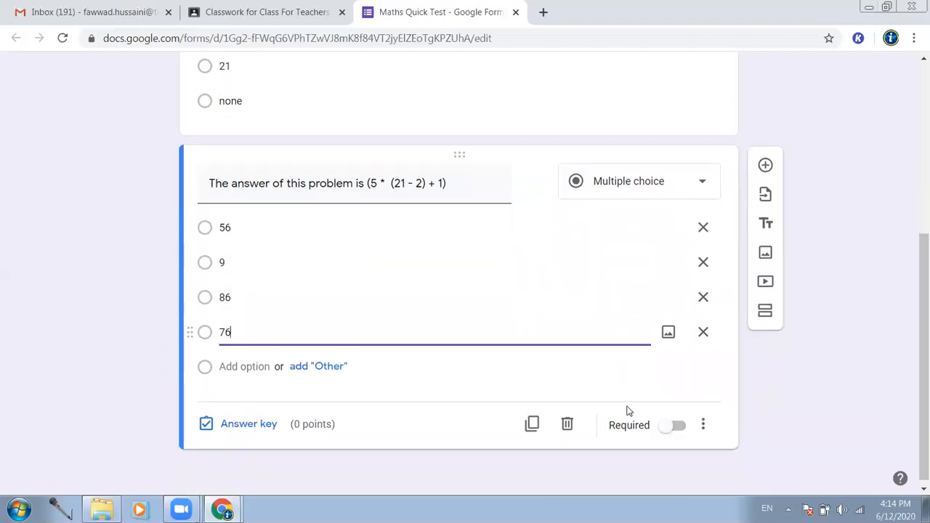
{"action": "left_click", "coordinate": [245, 423]}
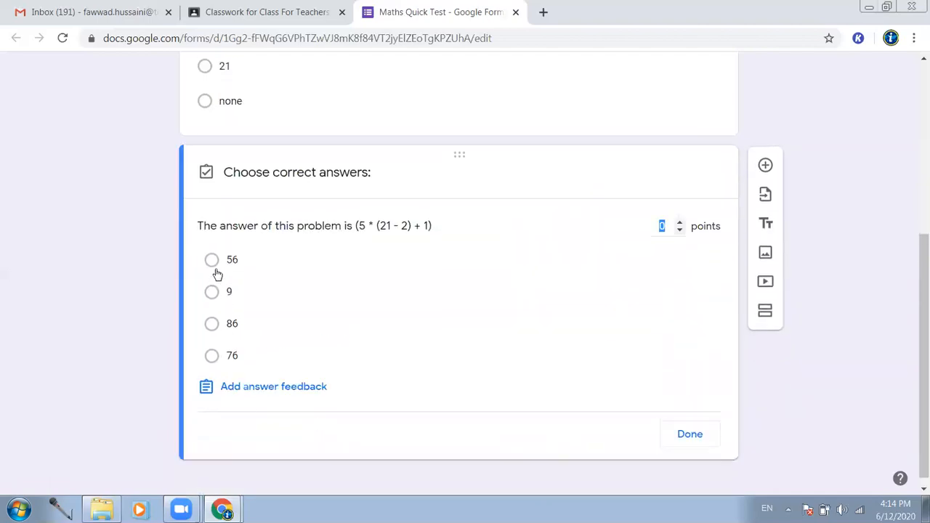
- In the answer key, mark 9 as correct and set the question to 2 points
{"action": "left_click", "coordinate": [236, 297]}
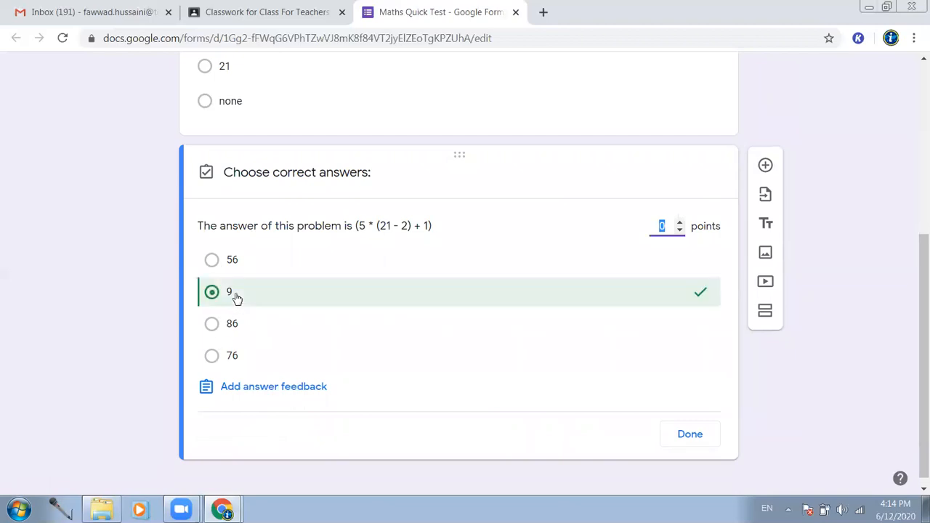
{"action": "left_click", "coordinate": [680, 223]}
{"action": "left_click", "coordinate": [679, 223]}
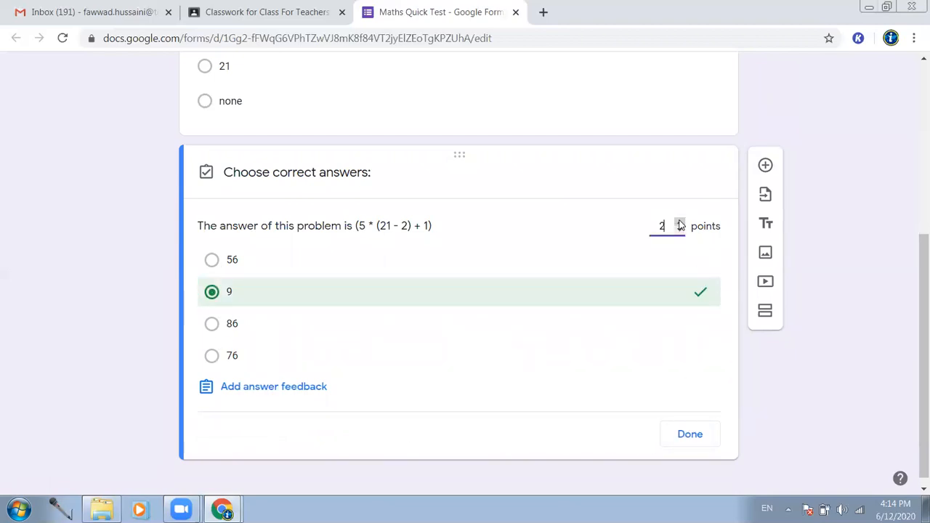
{"action": "left_click", "coordinate": [697, 435]}
- Change the correct option 9 to 96, make the question required, and add a third question
{"action": "left_click", "coordinate": [231, 261]}
{"action": "type", "text": "6"}
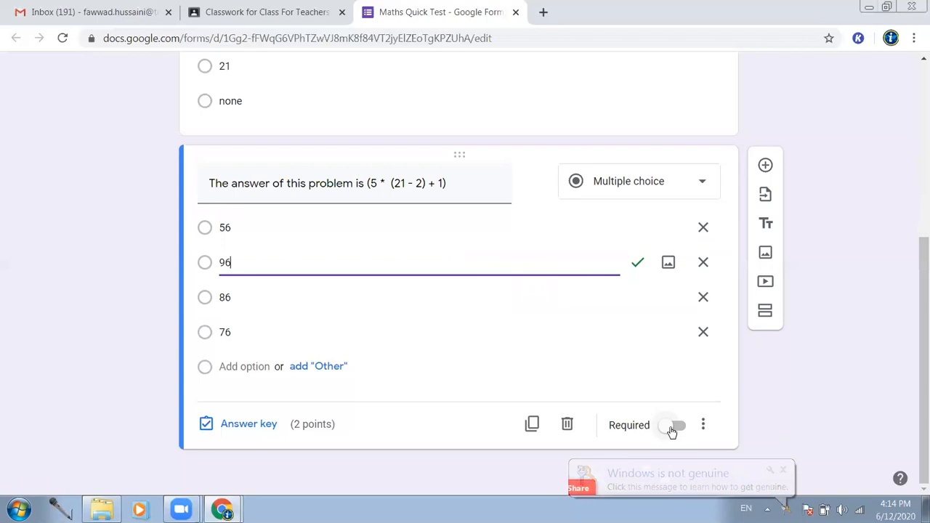
{"action": "left_click", "coordinate": [672, 429]}
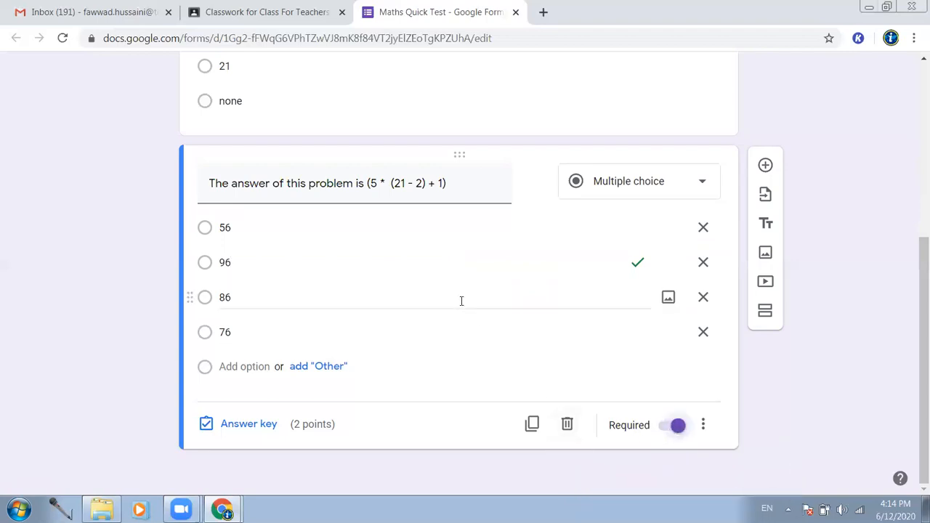
{"action": "left_click", "coordinate": [765, 165]}
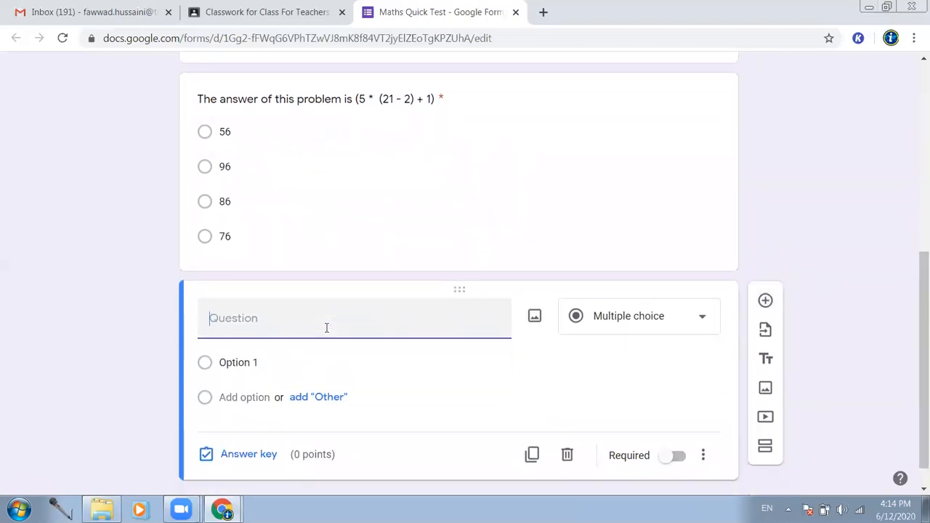
- Write the third question 'Square has four equal angles' with options True and False
{"action": "type", "text": "Square has "}
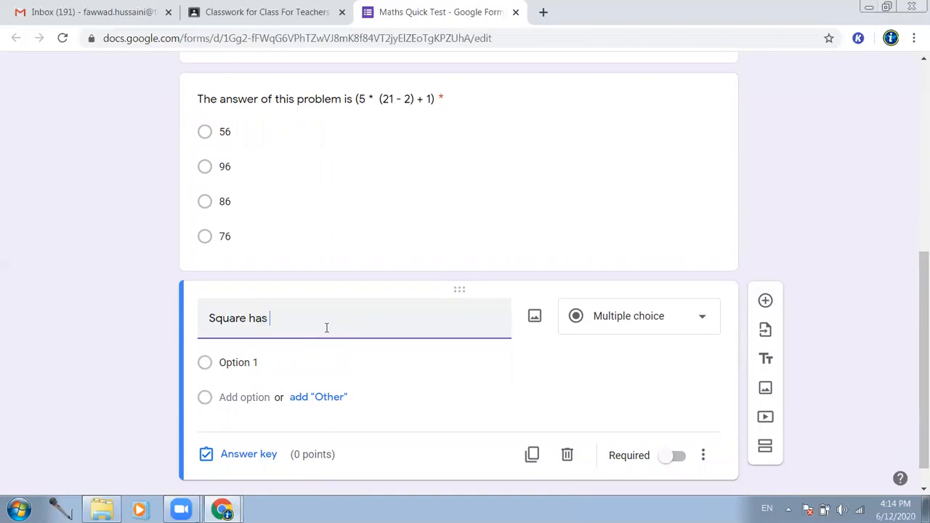
{"action": "type", "text": "four equal angles"}
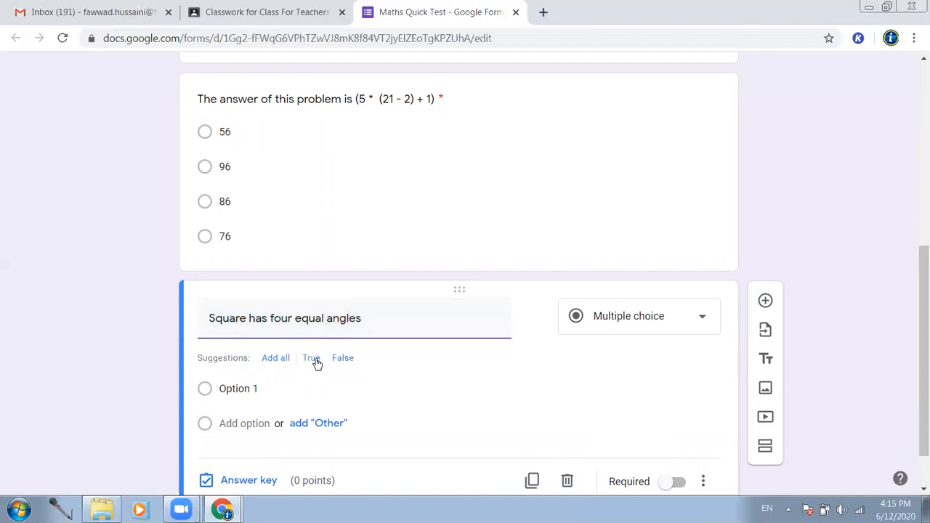
{"action": "left_click", "coordinate": [311, 357]}
{"action": "left_click", "coordinate": [272, 353]}
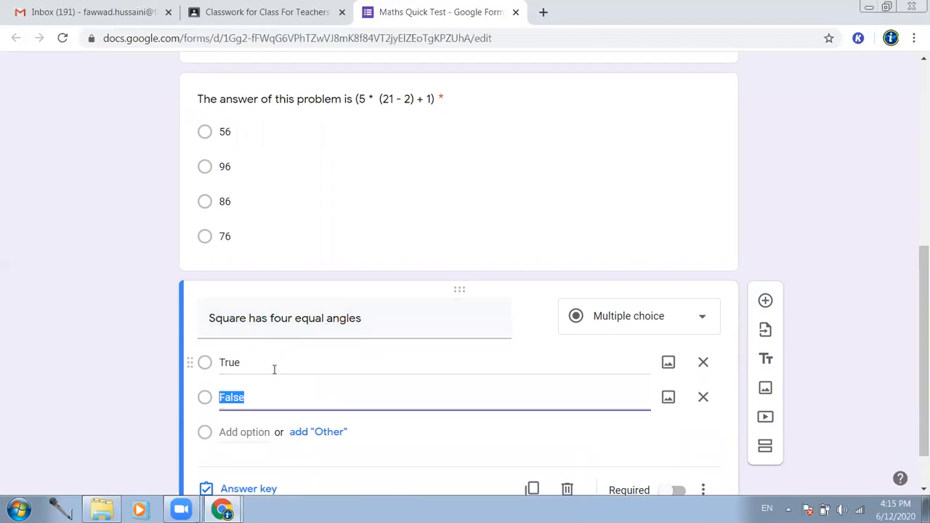
- Make it required with True correct for 2 points, then confirm the quiz totals 6 points
{"action": "scroll", "coordinate": [625, 404], "scroll_direction": "down", "scroll_amount": 1}
{"action": "left_click", "coordinate": [672, 425]}
{"action": "left_click", "coordinate": [247, 425]}
{"action": "left_click", "coordinate": [228, 329]}
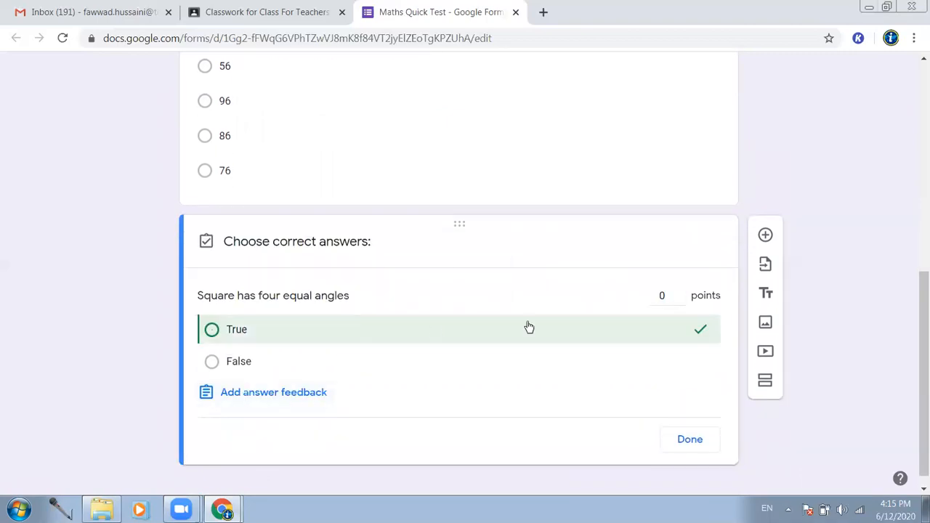
{"action": "left_click", "coordinate": [679, 292]}
{"action": "left_click", "coordinate": [680, 293]}
{"action": "left_click", "coordinate": [693, 440]}
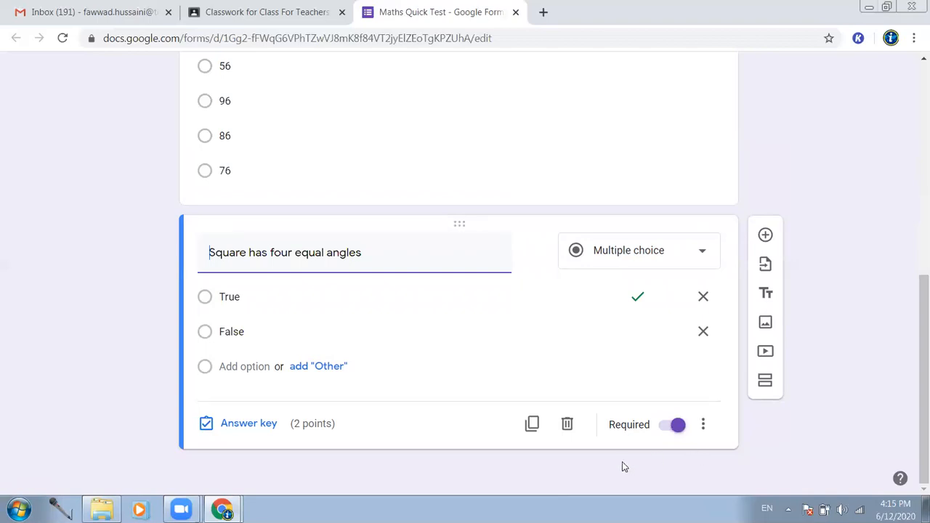
{"action": "scroll", "coordinate": [578, 320], "scroll_direction": "up", "scroll_amount": 5}
{"action": "scroll", "coordinate": [520, 172], "scroll_direction": "up", "scroll_amount": 1}
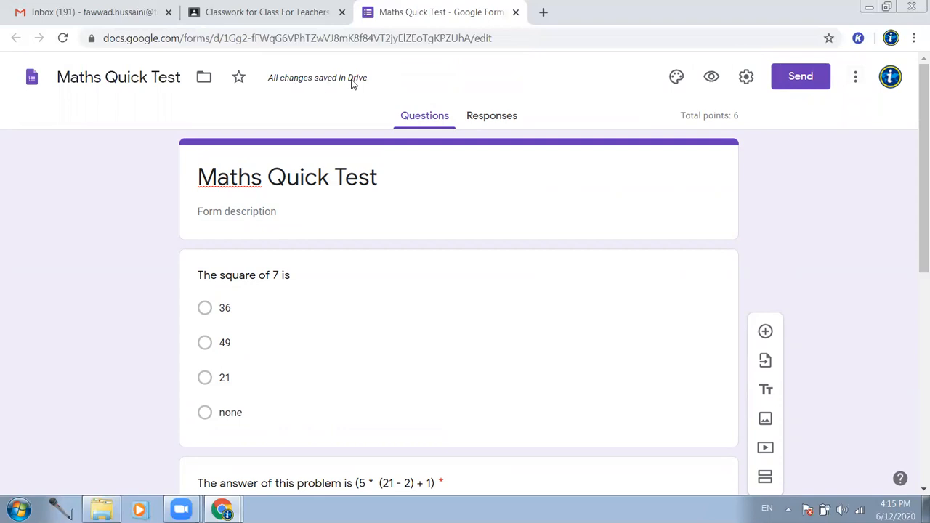
- Reload the Classroom page so the Maths Quick Test draft reappears with its 100-point quiz attached
{"action": "left_click", "coordinate": [276, 15]}
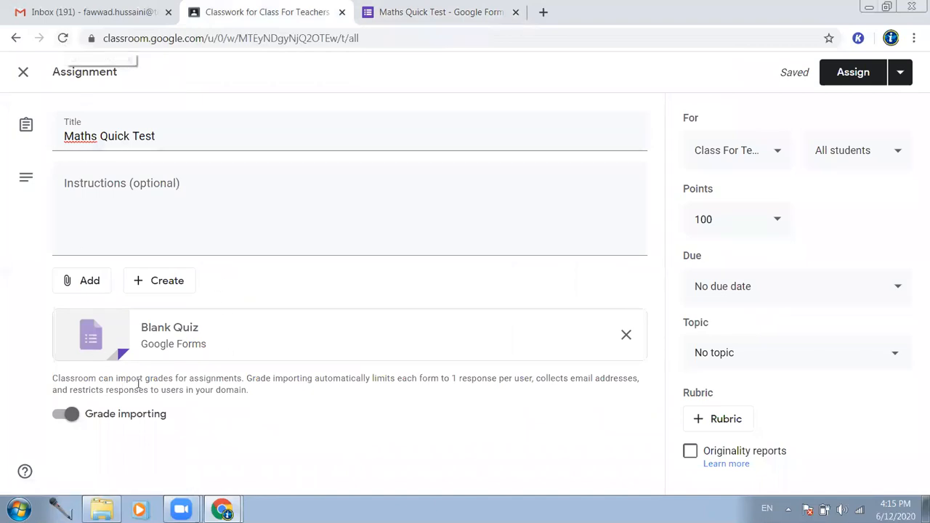
{"action": "left_click", "coordinate": [411, 10]}
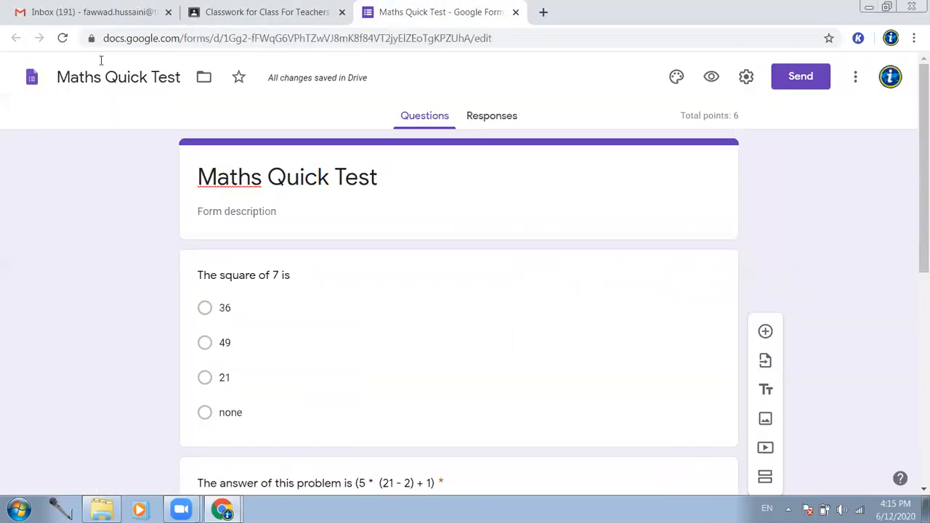
{"action": "left_click", "coordinate": [240, 12]}
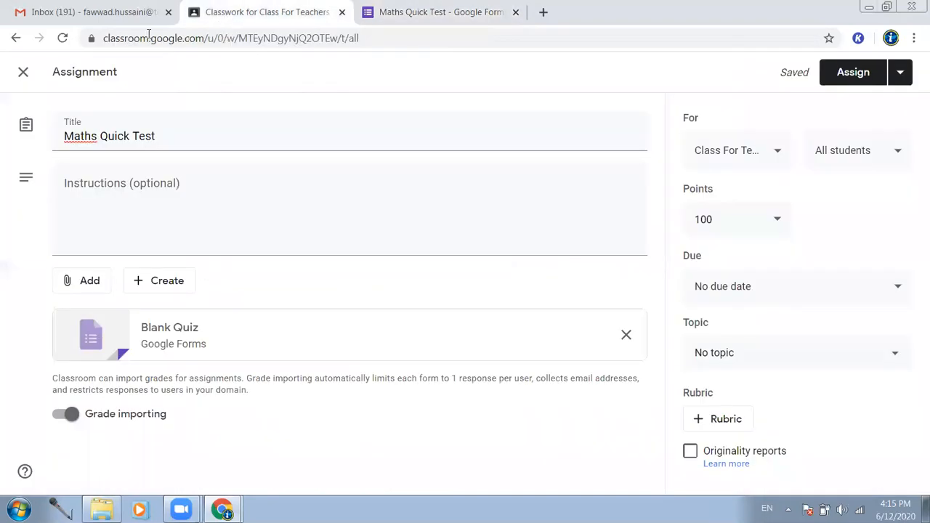
{"action": "left_click", "coordinate": [63, 37]}
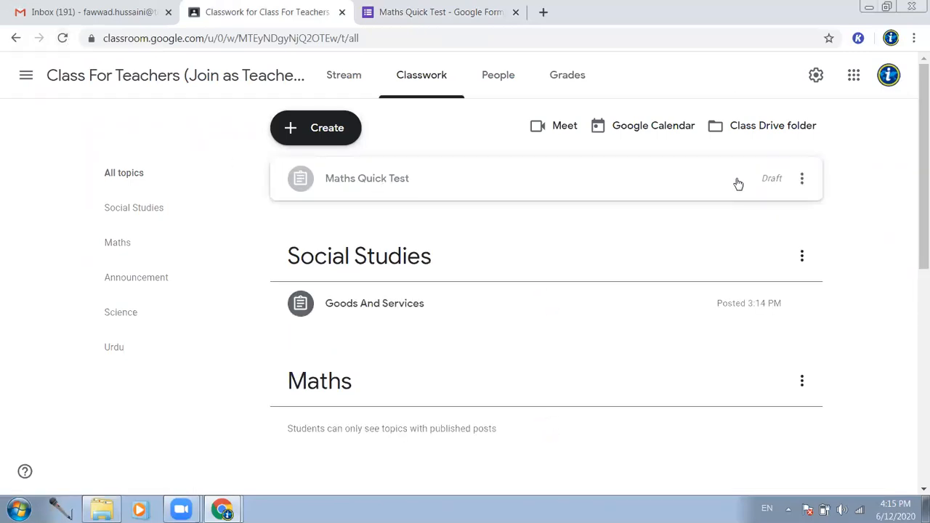
- Edit the Maths Quick Test draft: topic Maths, and points changed from 100 to 6
{"action": "left_click", "coordinate": [373, 179]}
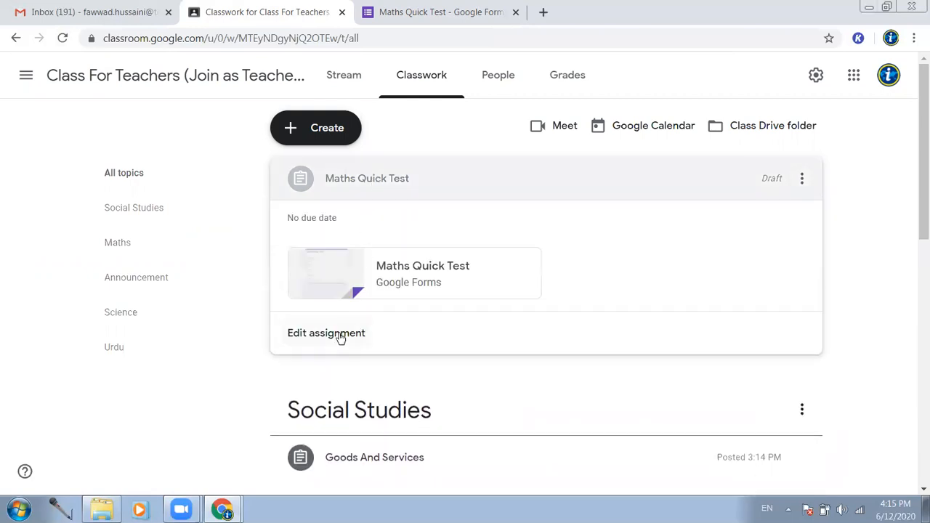
{"action": "left_click", "coordinate": [339, 338]}
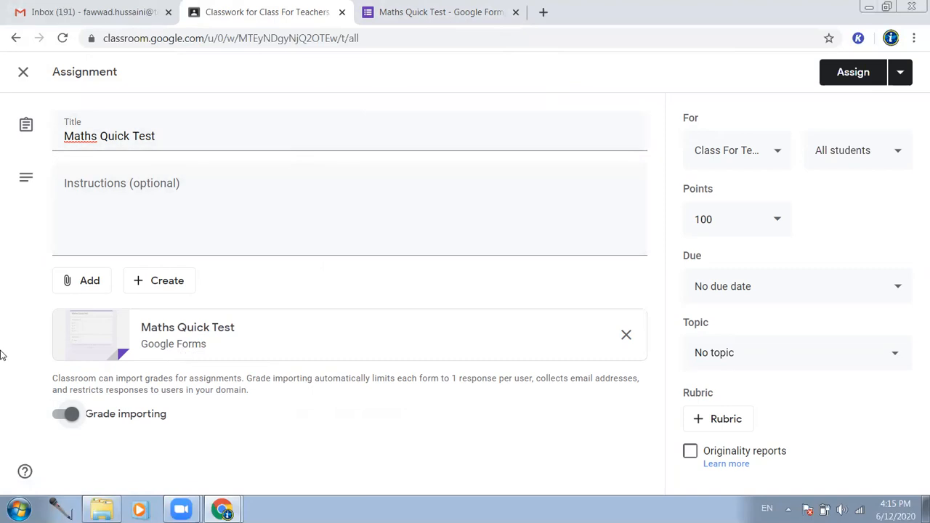
{"action": "left_click", "coordinate": [893, 353]}
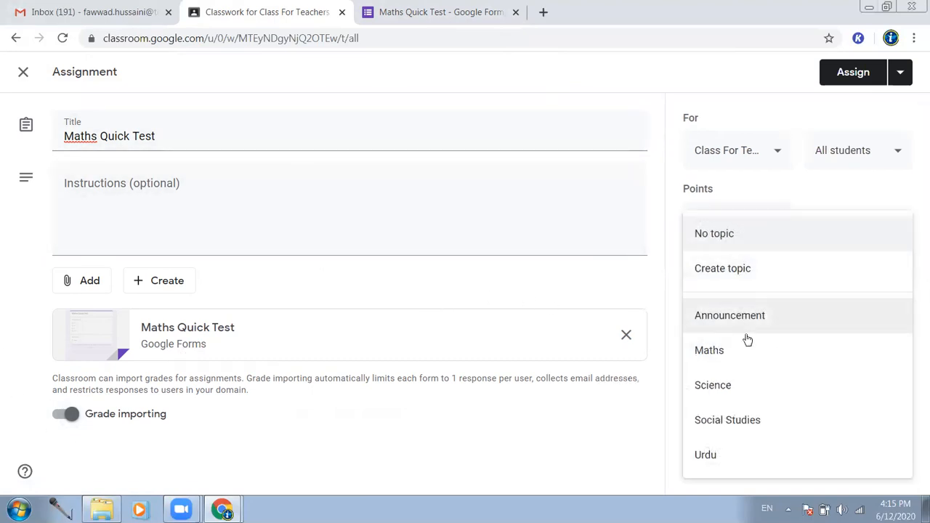
{"action": "left_click", "coordinate": [730, 351]}
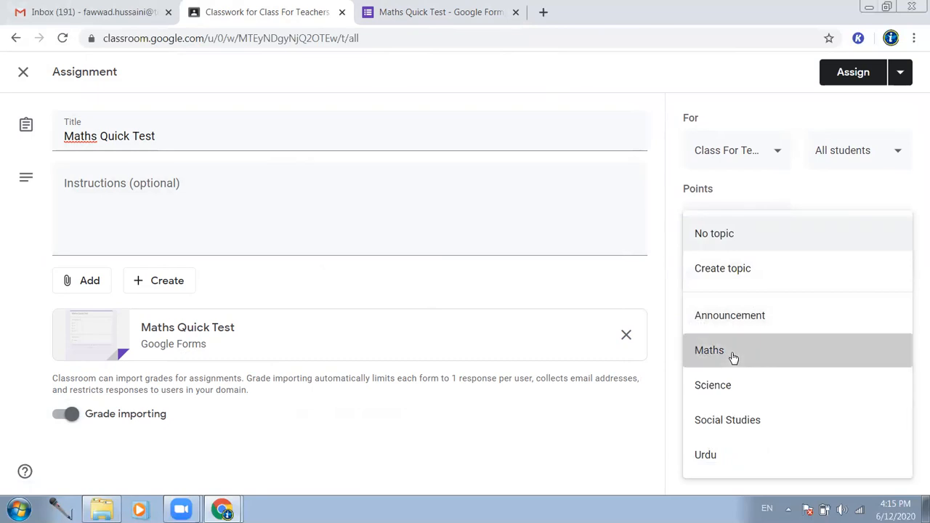
{"action": "left_click", "coordinate": [738, 220]}
{"action": "double_click", "coordinate": [738, 223]}
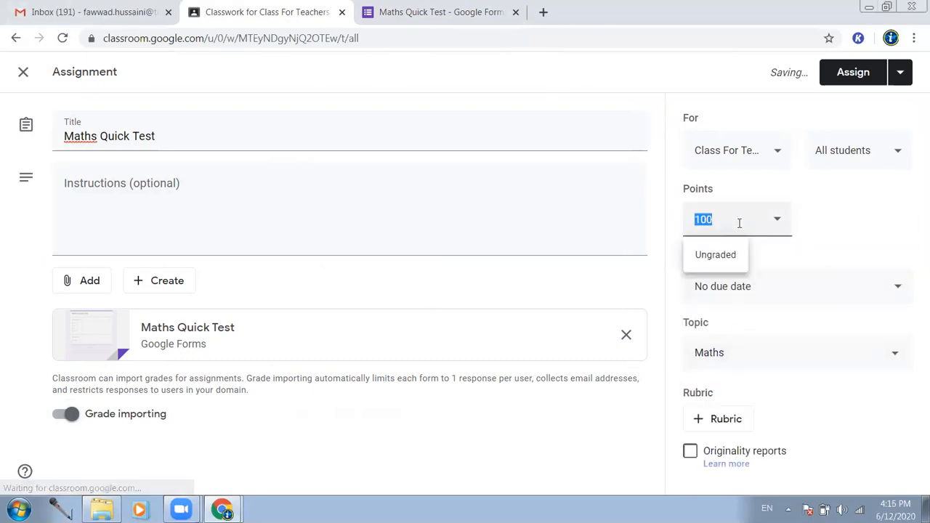
{"action": "type", "text": "1006"}
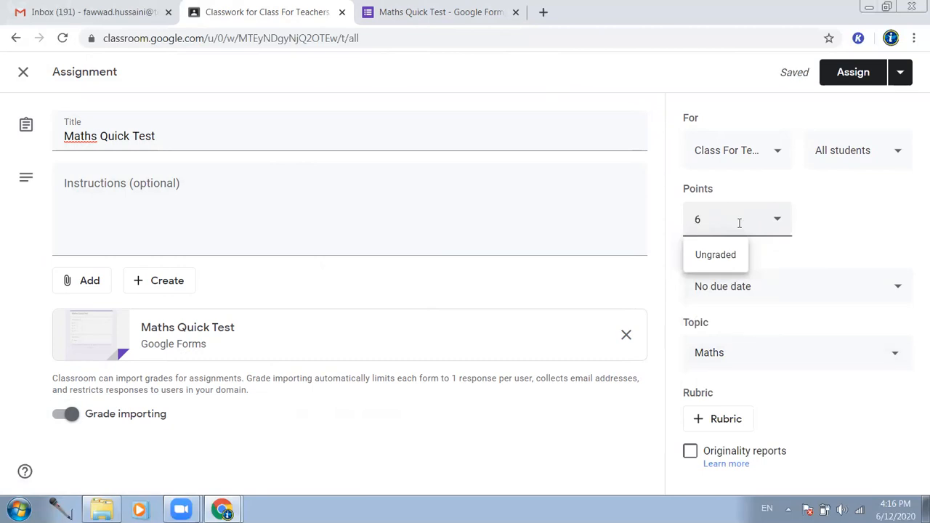
{"action": "left_click", "coordinate": [867, 208]}
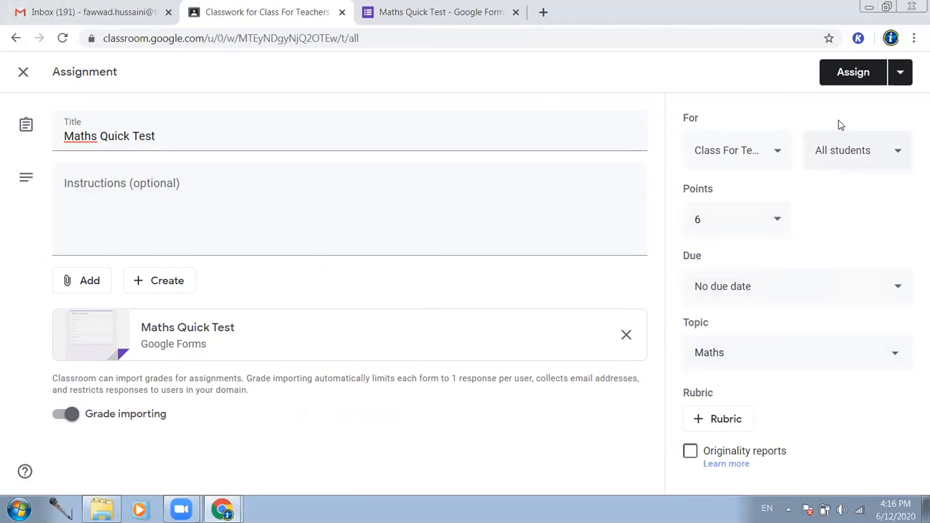
- Assign Maths Quick Test now, confirm it is posted under Maths for 2 students, then switch to the student's window
{"action": "left_click", "coordinate": [853, 75]}
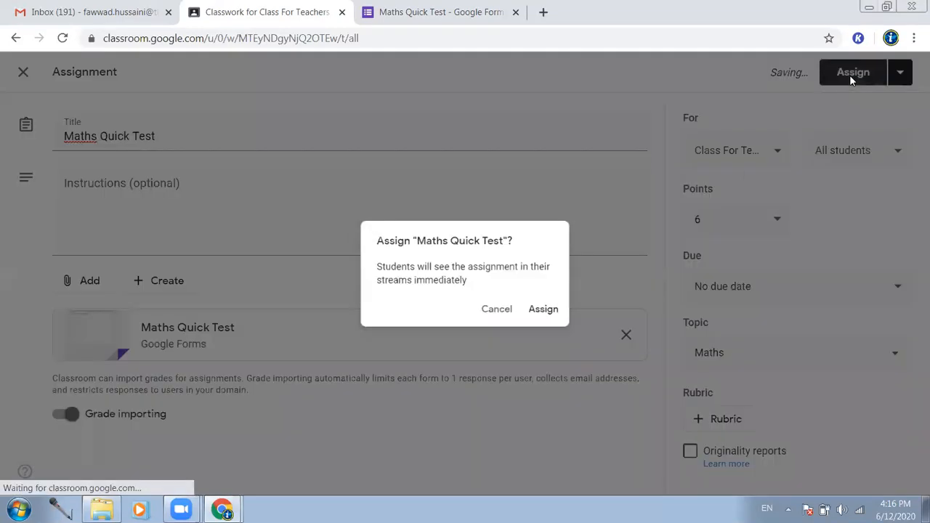
{"action": "left_click", "coordinate": [538, 320]}
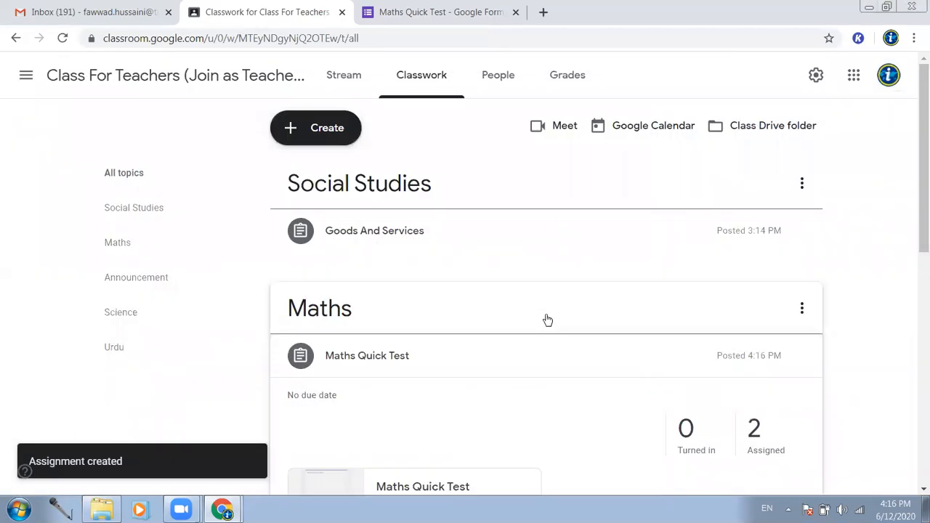
{"action": "scroll", "coordinate": [269, 251], "scroll_direction": "down", "scroll_amount": 2}
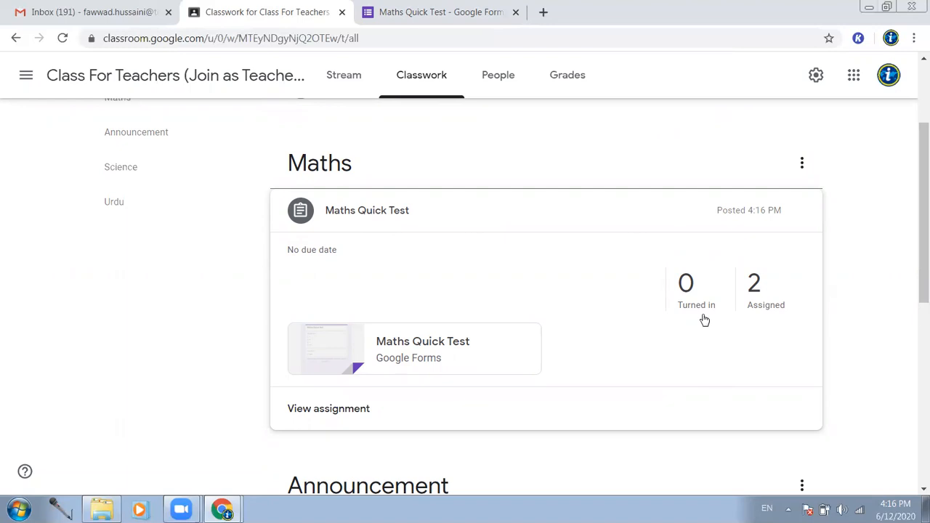
{"action": "mouse_move", "coordinate": [223, 509]}
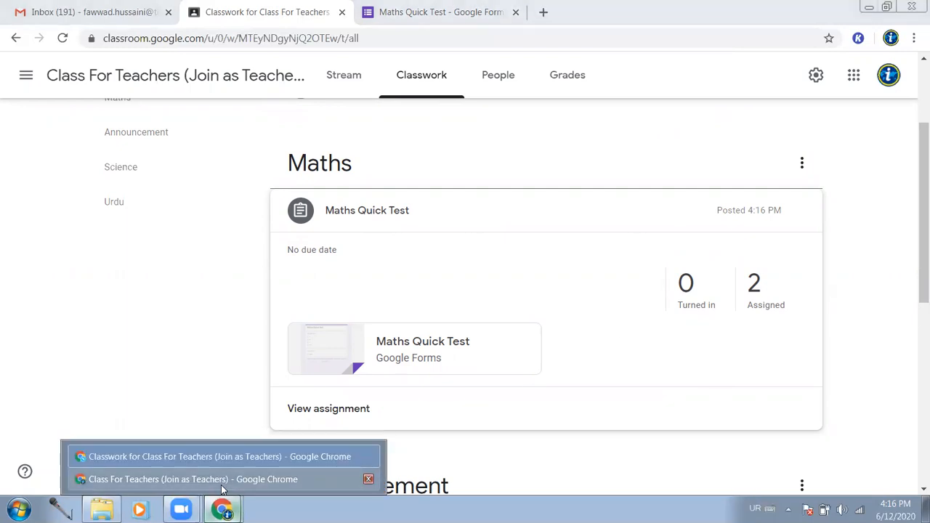
{"action": "left_click", "coordinate": [218, 480]}
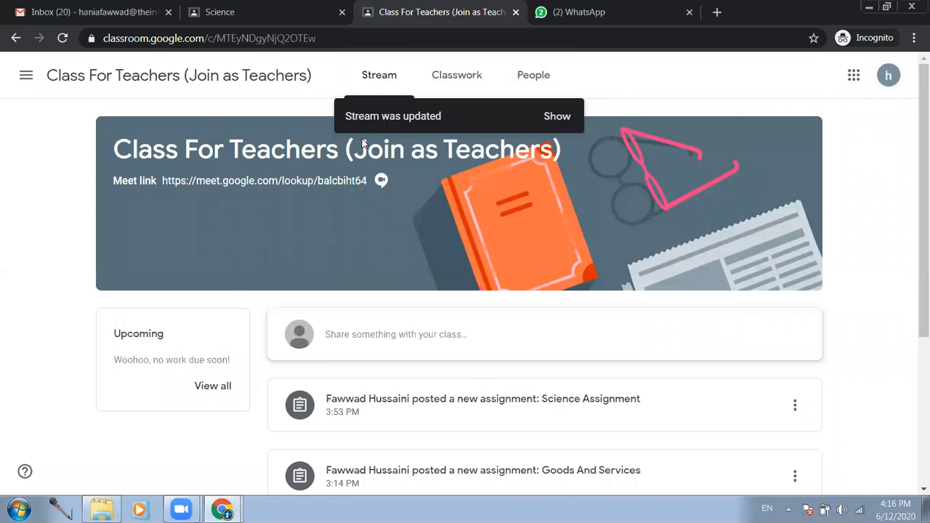
- As the student, refresh the stream and open the new 6-point Maths Quick Test assignment
{"action": "left_click", "coordinate": [559, 120]}
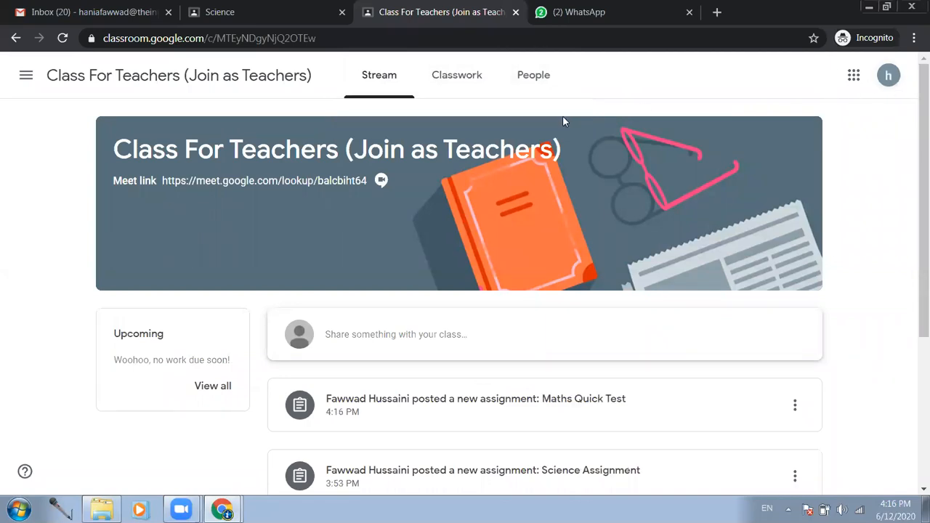
{"action": "scroll", "coordinate": [420, 338], "scroll_direction": "down", "scroll_amount": 2}
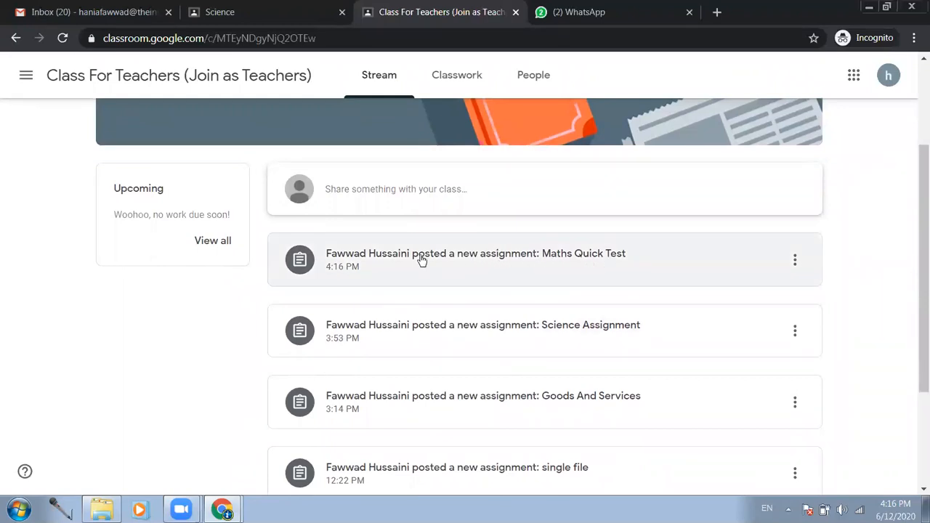
{"action": "left_click", "coordinate": [426, 260]}
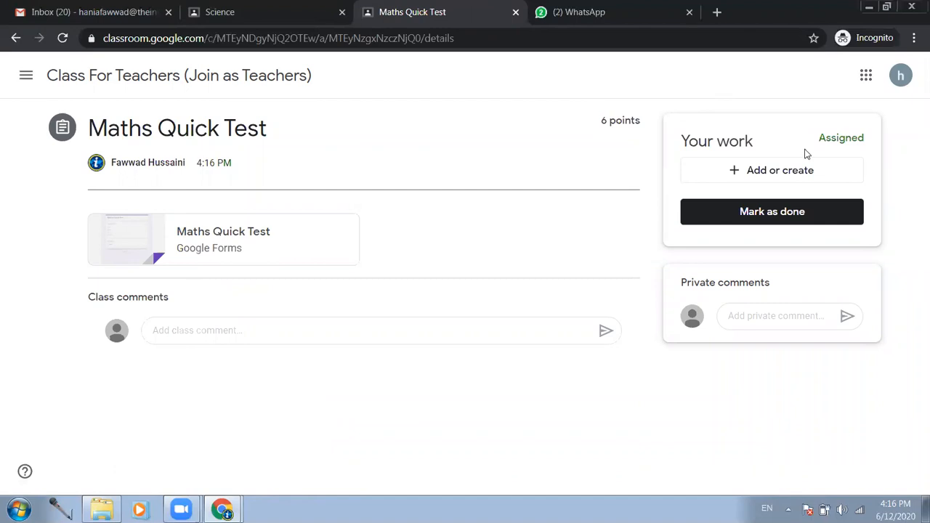
- Open the attached quiz form, answer 49, 76 and True, request a response copy, and submit
{"action": "left_click", "coordinate": [227, 240]}
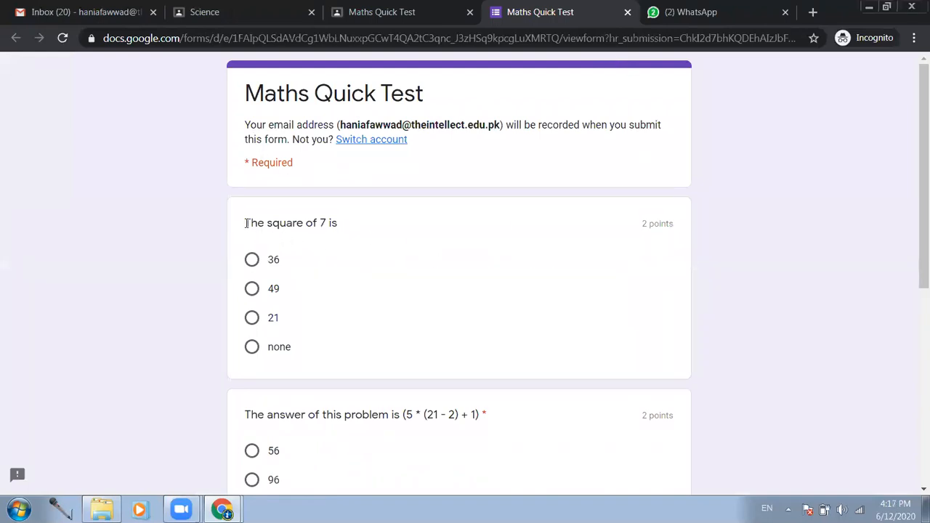
{"action": "left_click_drag", "start_coordinate": [246, 223], "coordinate": [331, 226]}
{"action": "left_click", "coordinate": [280, 289]}
{"action": "scroll", "coordinate": [345, 268], "scroll_direction": "down", "scroll_amount": 2}
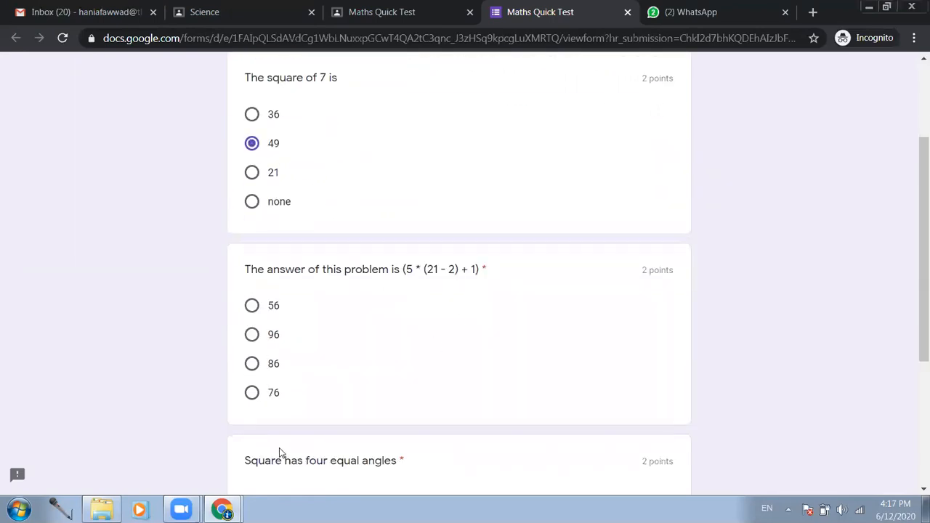
{"action": "left_click", "coordinate": [272, 393]}
{"action": "scroll", "coordinate": [391, 329], "scroll_direction": "down", "scroll_amount": 2}
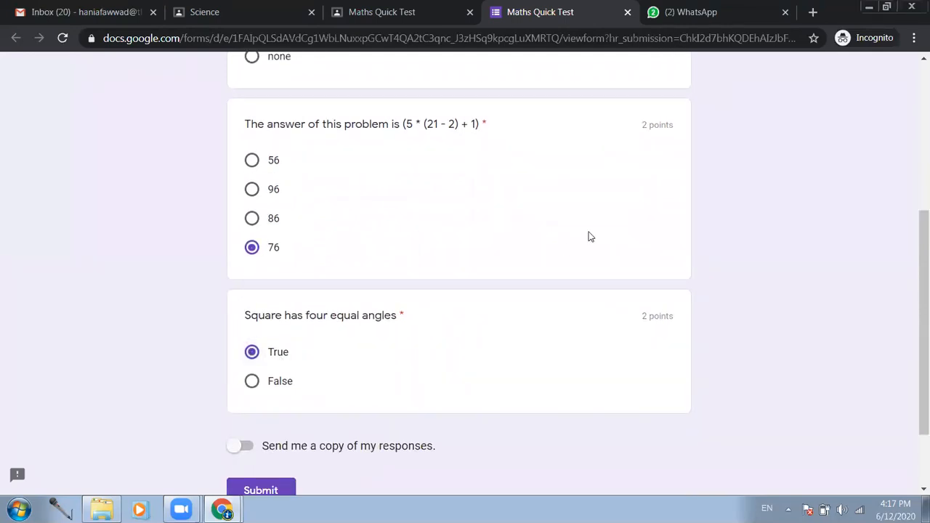
{"action": "scroll", "coordinate": [589, 237], "scroll_direction": "down", "scroll_amount": 1}
{"action": "left_click", "coordinate": [238, 377]}
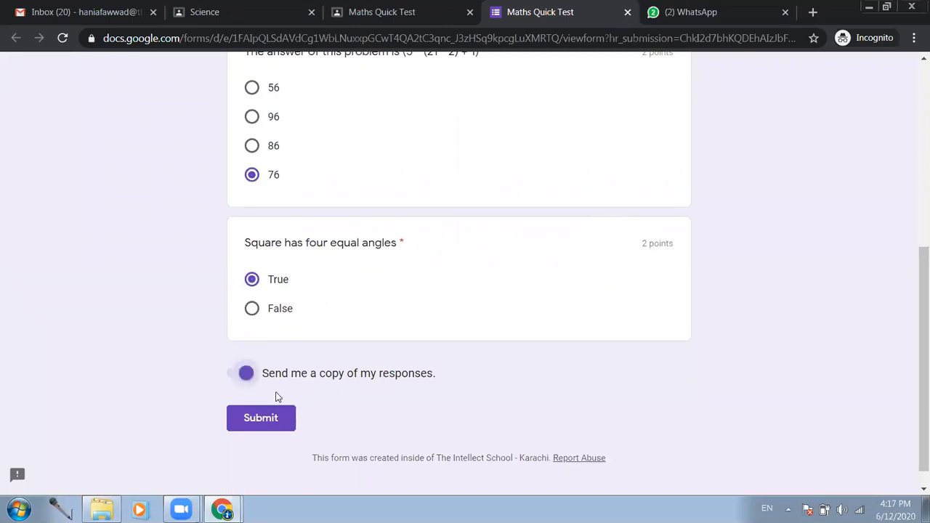
{"action": "left_click", "coordinate": [254, 429]}
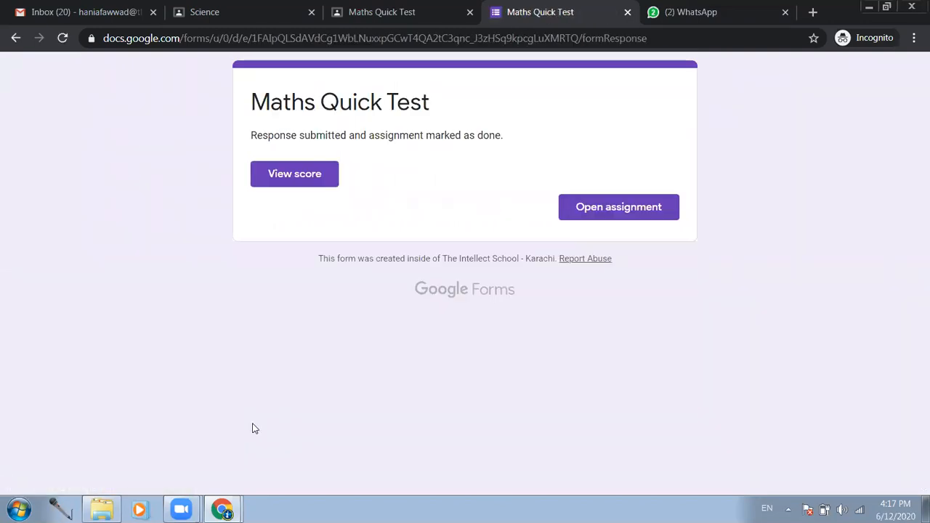
- View the submitted quiz's 4/6 score and review the answers, including the correct answer 96
{"action": "left_click", "coordinate": [294, 174]}
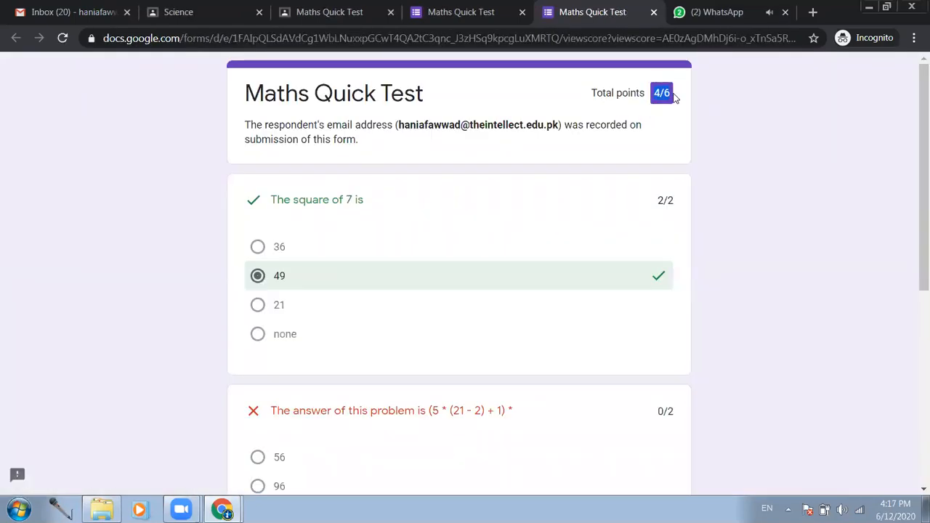
{"action": "scroll", "coordinate": [512, 305], "scroll_direction": "down", "scroll_amount": 3}
{"action": "scroll", "coordinate": [511, 307], "scroll_direction": "up", "scroll_amount": 3}
{"action": "scroll", "coordinate": [390, 288], "scroll_direction": "down", "scroll_amount": 1}
{"action": "scroll", "coordinate": [304, 274], "scroll_direction": "down", "scroll_amount": 1}
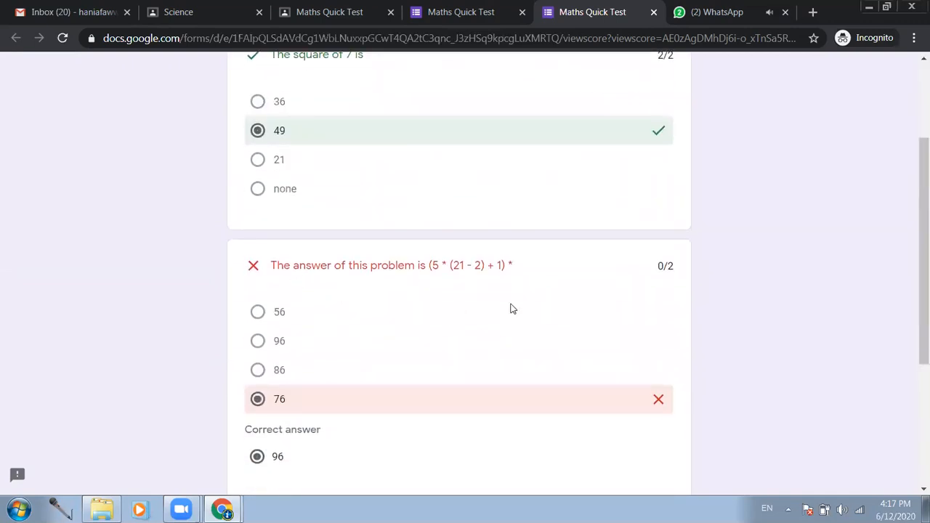
{"action": "left_click_drag", "start_coordinate": [280, 457], "coordinate": [274, 455]}
{"action": "scroll", "coordinate": [647, 336], "scroll_direction": "down", "scroll_amount": 3}
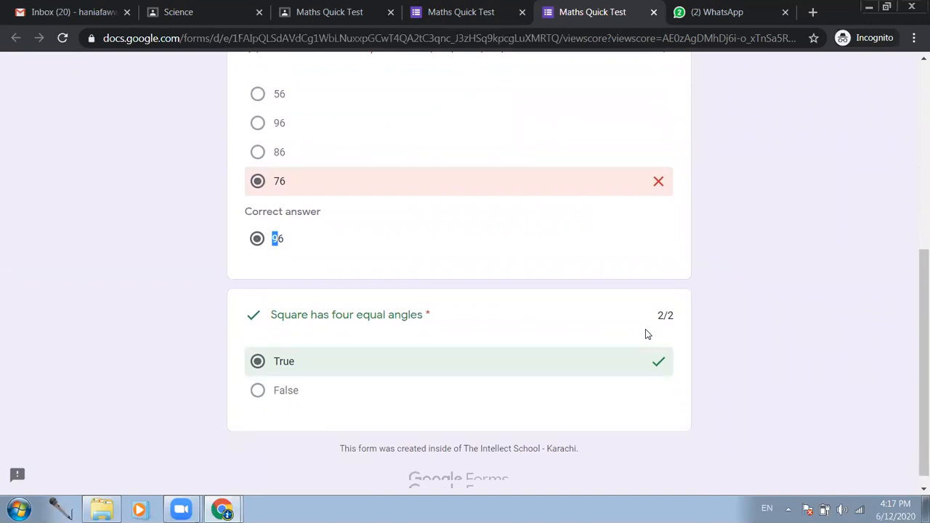
{"action": "scroll", "coordinate": [646, 334], "scroll_direction": "up", "scroll_amount": 5}
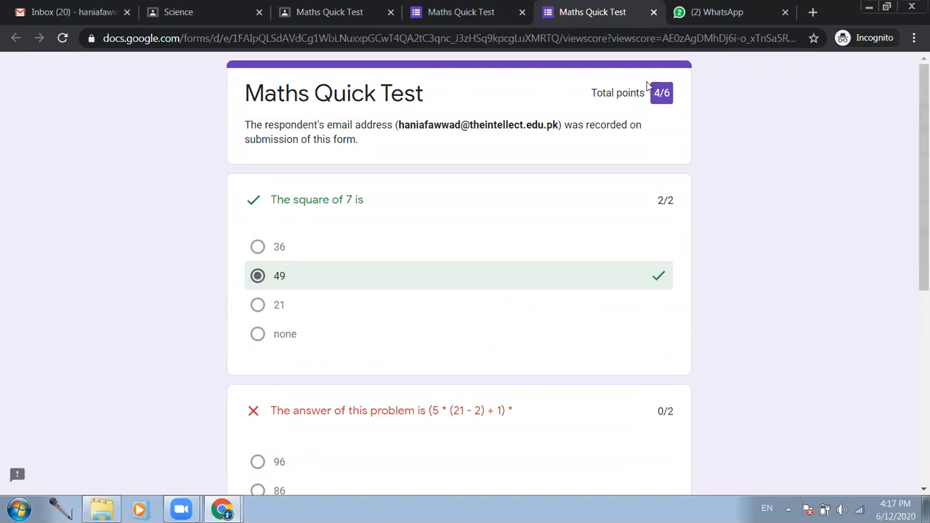
- Glance at the teacher's Classwork window, then open the student's Gmail account options
{"action": "mouse_move", "coordinate": [222, 509]}
{"action": "left_click", "coordinate": [198, 458]}
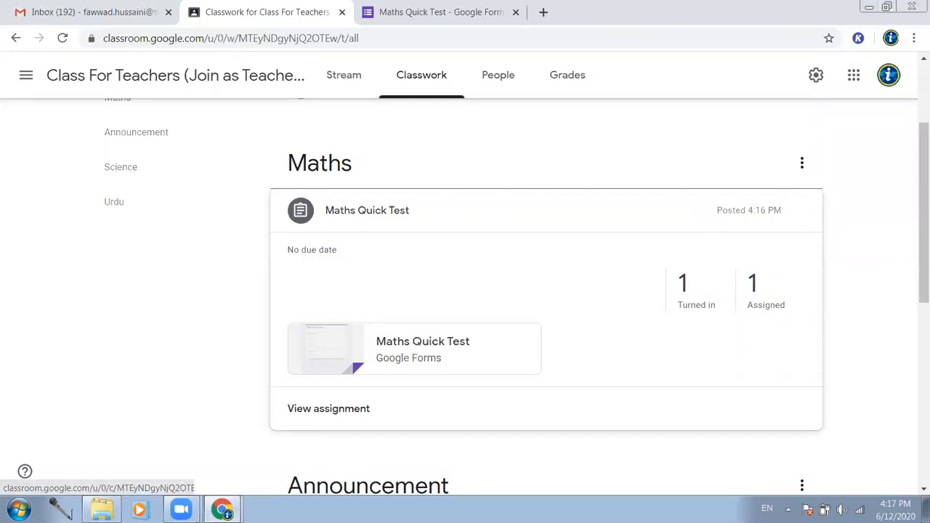
{"action": "mouse_move", "coordinate": [222, 509]}
{"action": "left_click", "coordinate": [208, 478]}
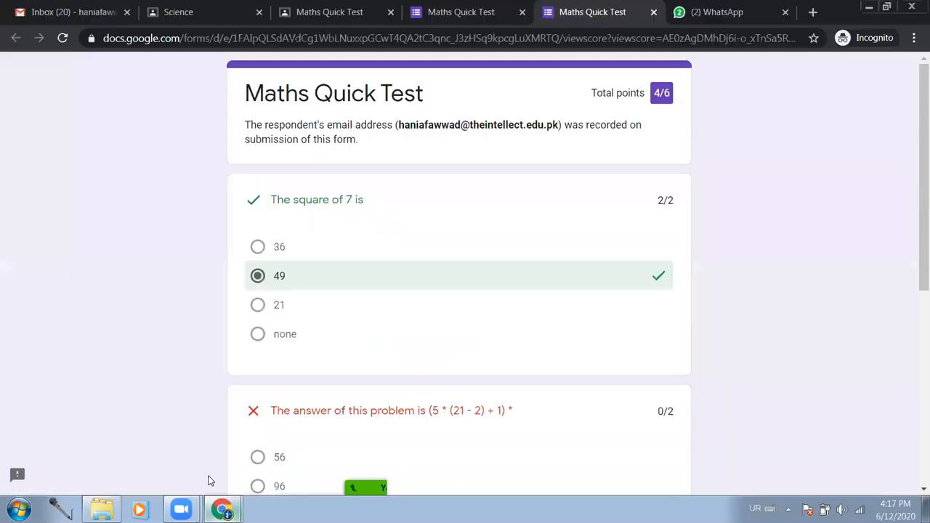
{"action": "left_click", "coordinate": [64, 10]}
{"action": "left_click", "coordinate": [902, 75]}
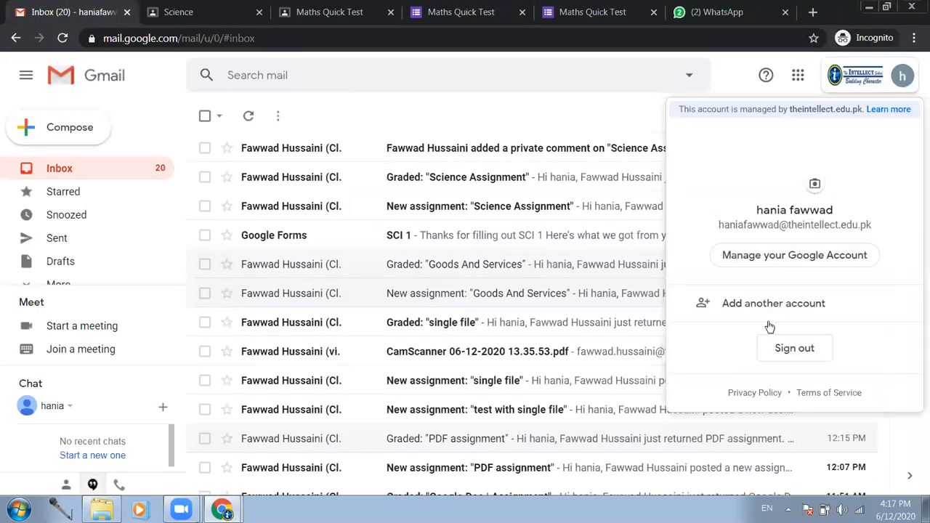
- Add a second student account by entering its email and password, landing in its Gmail inbox
{"action": "left_click", "coordinate": [752, 305]}
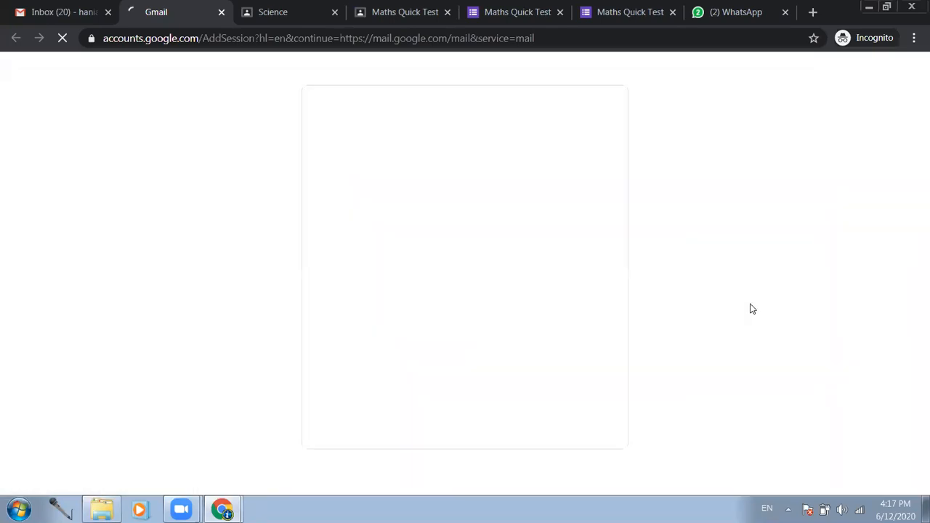
{"action": "type", "text": "e"}
{"action": "key", "text": "BackSpace"}
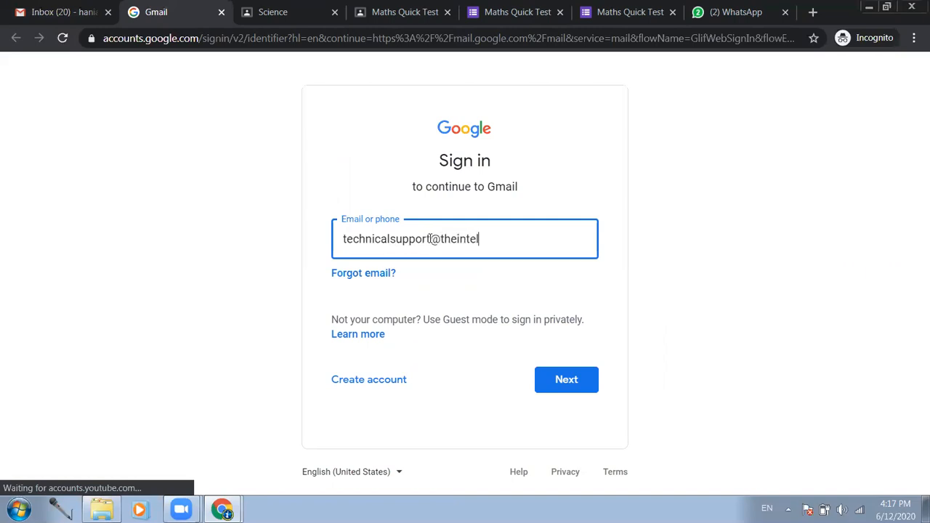
{"action": "key", "text": "Return"}
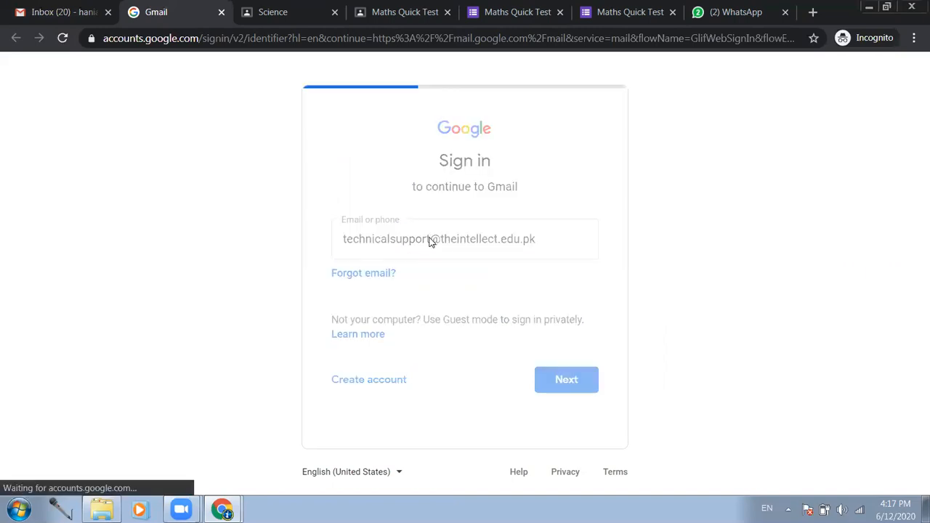
{"action": "type", "text": "••"}
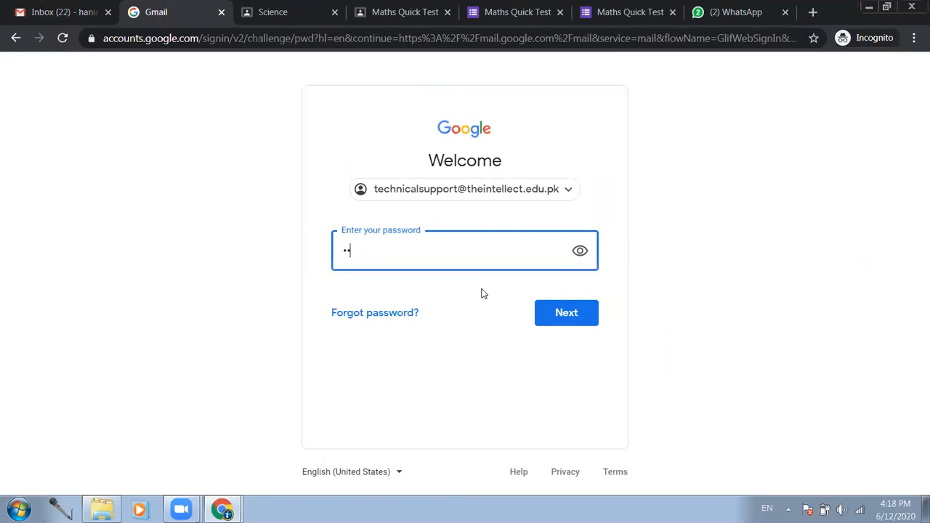
{"action": "type", "text": "••••••"}
{"action": "key", "text": "Return"}
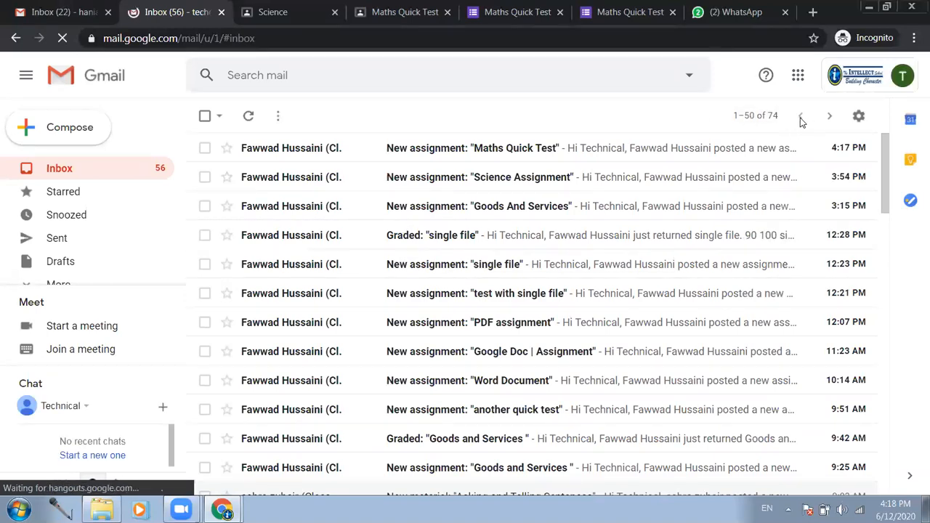
{"action": "left_click", "coordinate": [797, 76]}
- As the second student, go to Class For Teachers, view your work, and open the Maths Quick Test quiz
{"action": "left_click", "coordinate": [721, 212]}
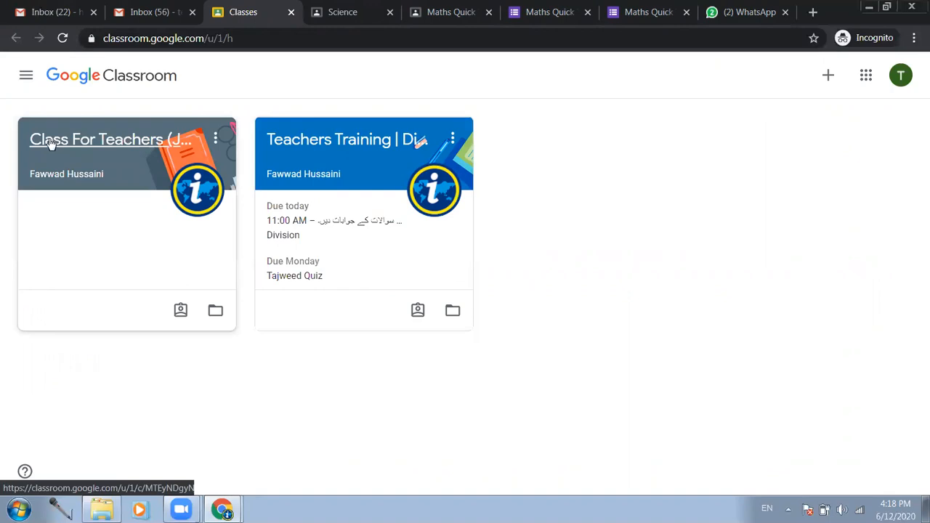
{"action": "left_click", "coordinate": [112, 138]}
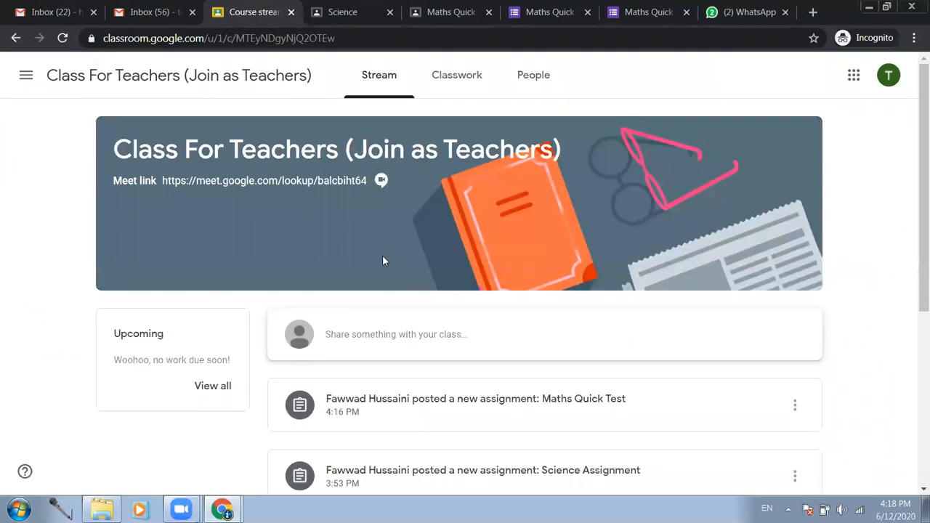
{"action": "left_click", "coordinate": [448, 90]}
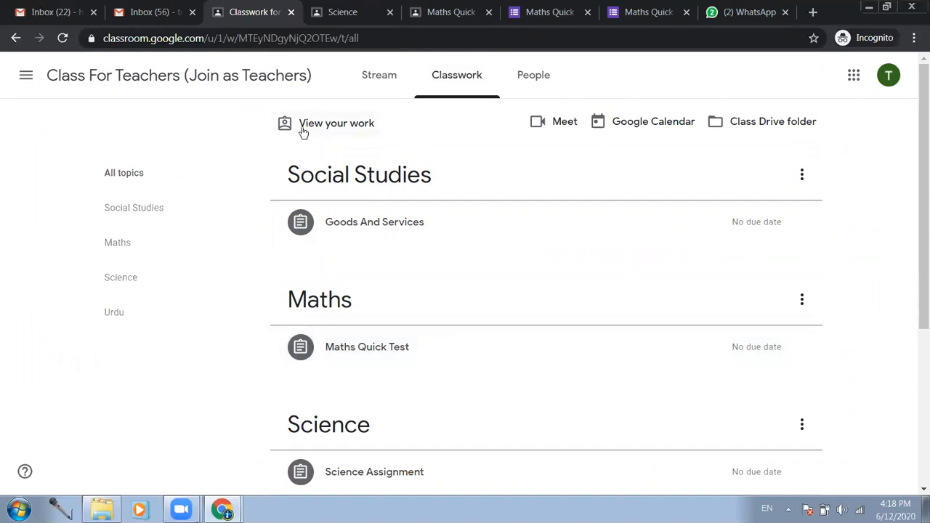
{"action": "left_click", "coordinate": [348, 128]}
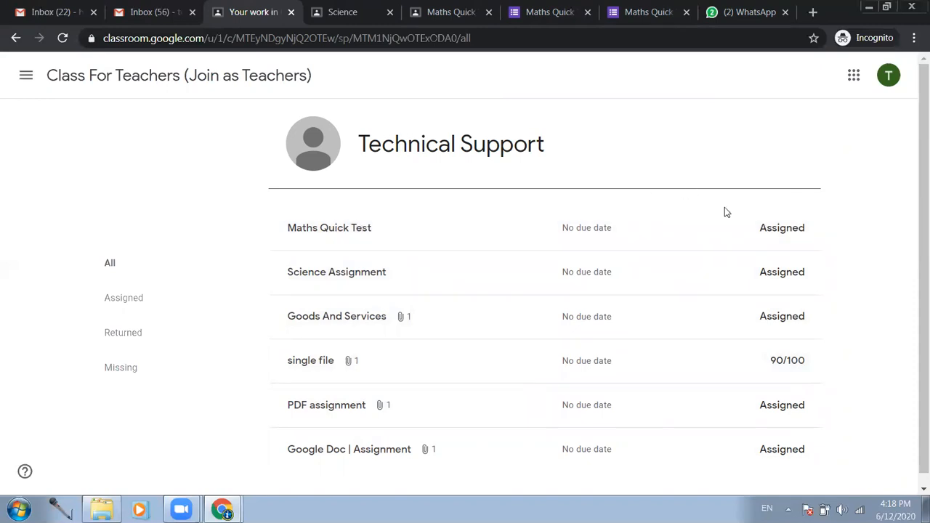
{"action": "left_click_drag", "start_coordinate": [265, 363], "coordinate": [876, 363]}
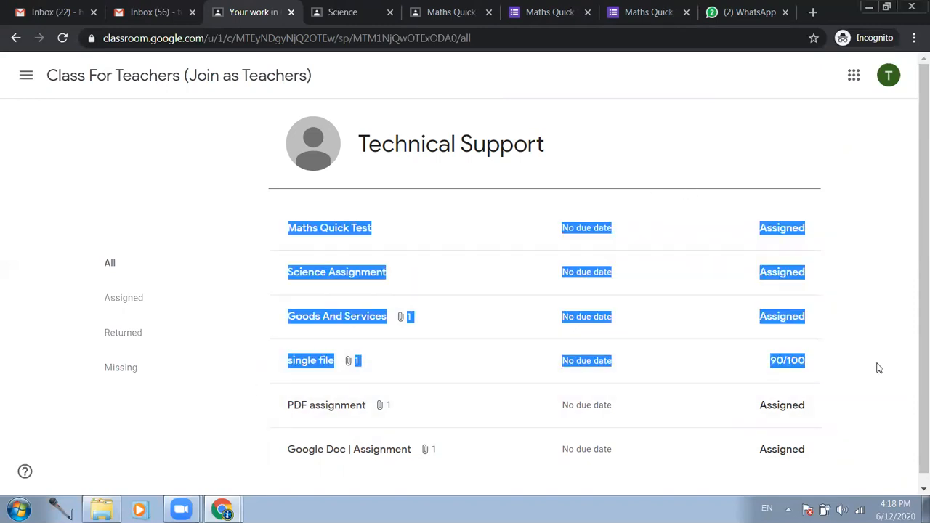
{"action": "left_click", "coordinate": [878, 361]}
{"action": "left_click", "coordinate": [332, 227]}
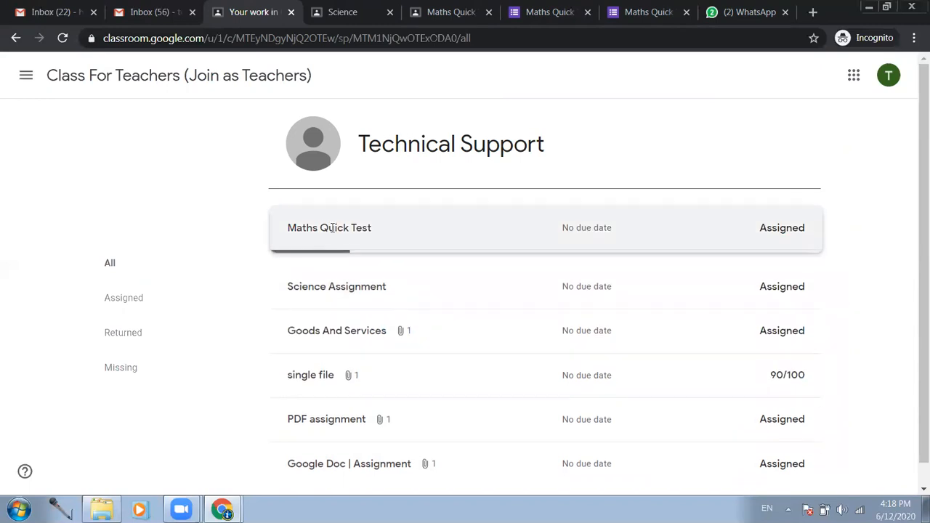
{"action": "left_click", "coordinate": [314, 308]}
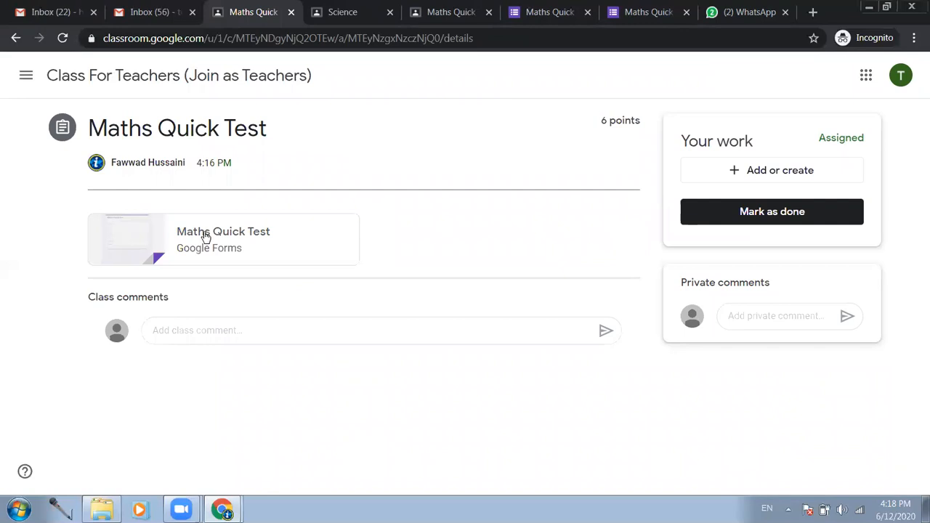
{"action": "left_click", "coordinate": [204, 235]}
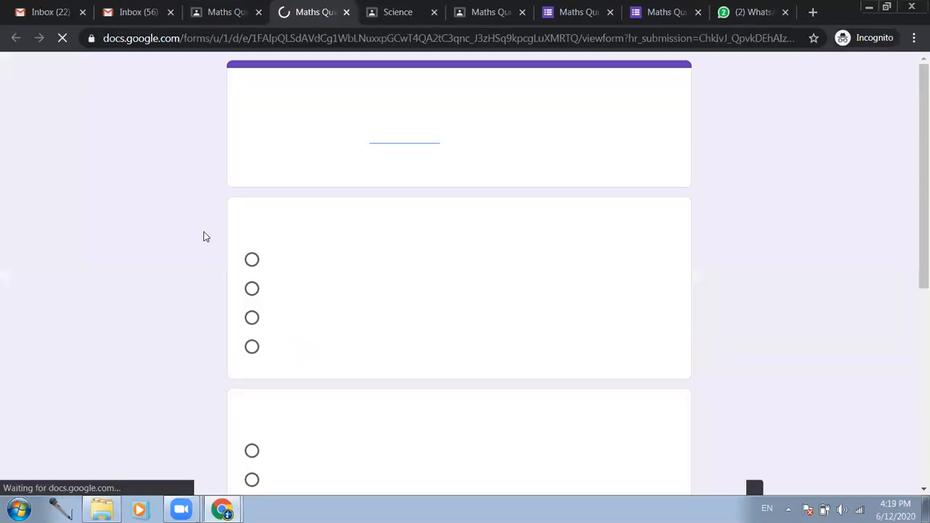
- Answer 49, 96 and True, request a response copy, and submit the quiz
{"action": "left_click", "coordinate": [254, 289]}
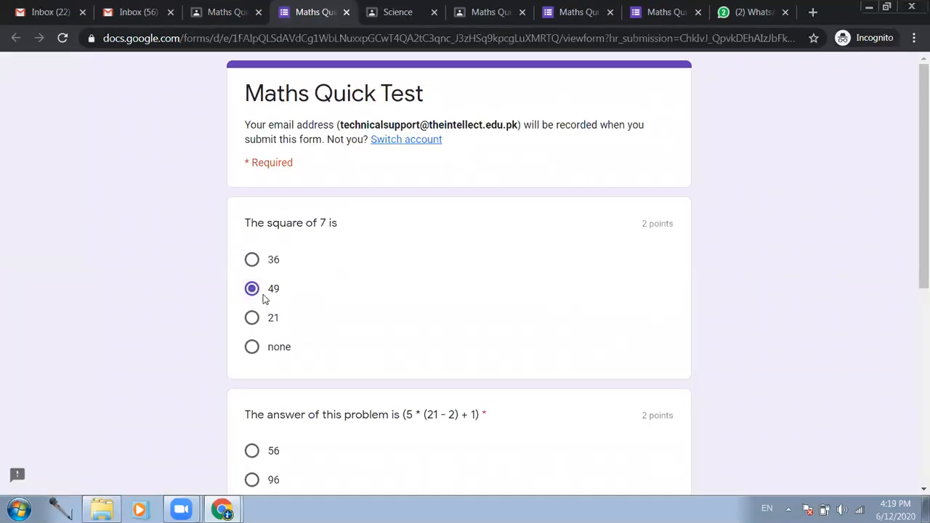
{"action": "scroll", "coordinate": [264, 302], "scroll_direction": "down", "scroll_amount": 2}
{"action": "left_click", "coordinate": [264, 344]}
{"action": "scroll", "coordinate": [265, 346], "scroll_direction": "down", "scroll_amount": 1}
{"action": "scroll", "coordinate": [265, 347], "scroll_direction": "down", "scroll_amount": 3}
{"action": "left_click", "coordinate": [262, 279]}
{"action": "left_click", "coordinate": [247, 379]}
{"action": "left_click", "coordinate": [246, 413]}
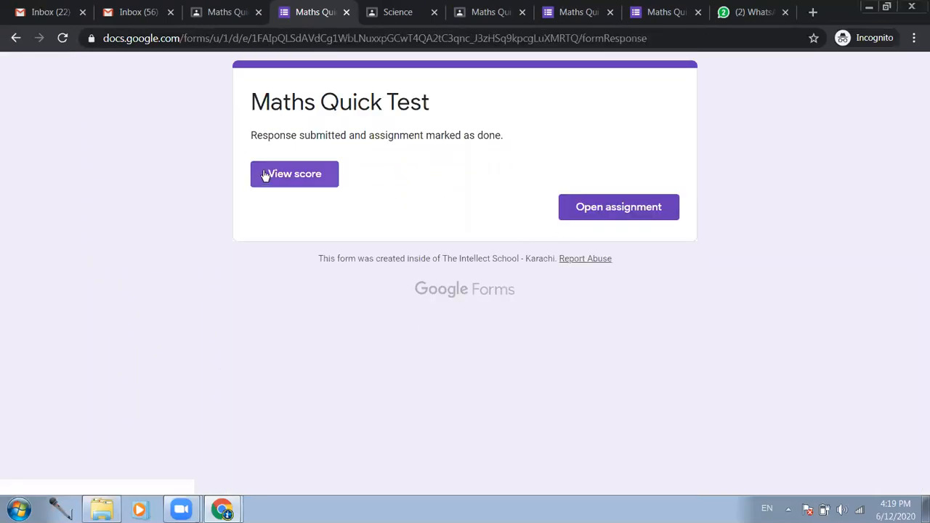
- View the 6/6 score, then close both form tabs
{"action": "left_click", "coordinate": [312, 174]}
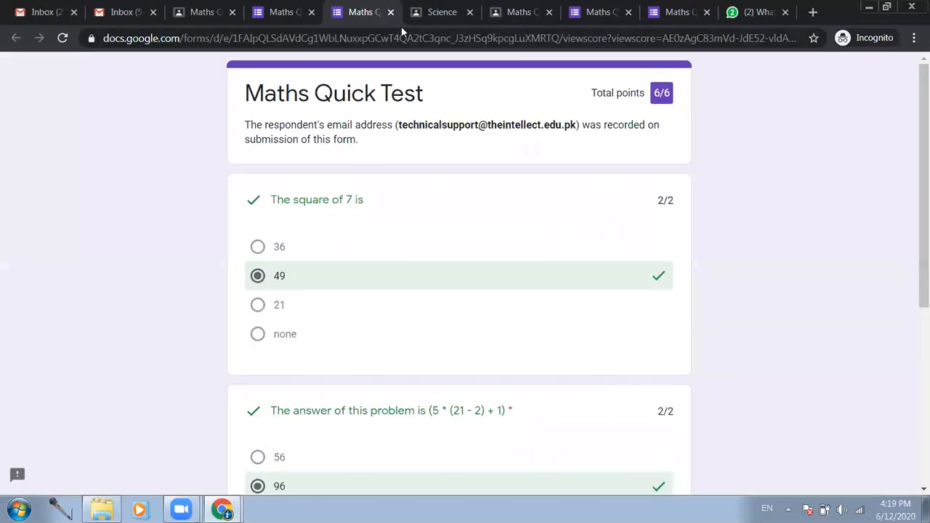
{"action": "left_click", "coordinate": [391, 12]}
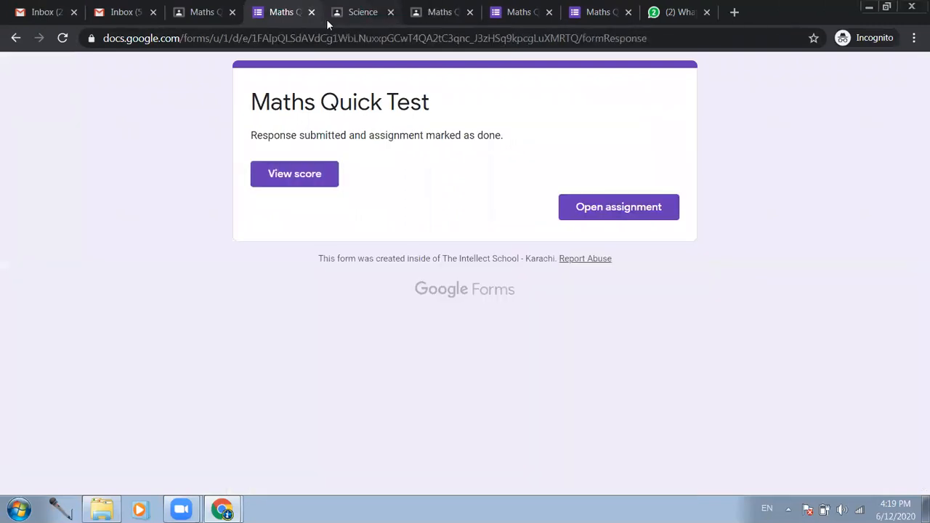
{"action": "left_click", "coordinate": [312, 12]}
- Return to the teacher's Classwork window and open the Maths Quick Test student work, showing 2 turned in
{"action": "left_click", "coordinate": [222, 509]}
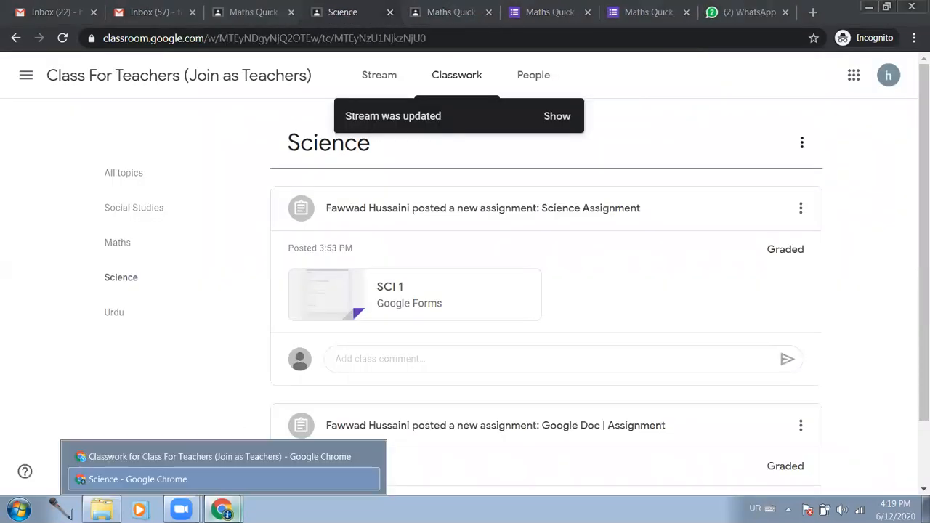
{"action": "left_click", "coordinate": [166, 461]}
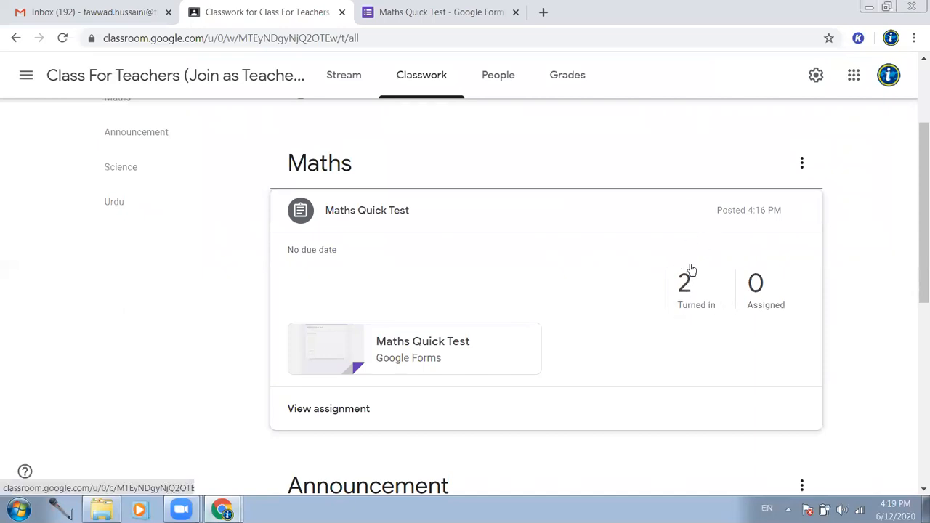
{"action": "left_click", "coordinate": [350, 410]}
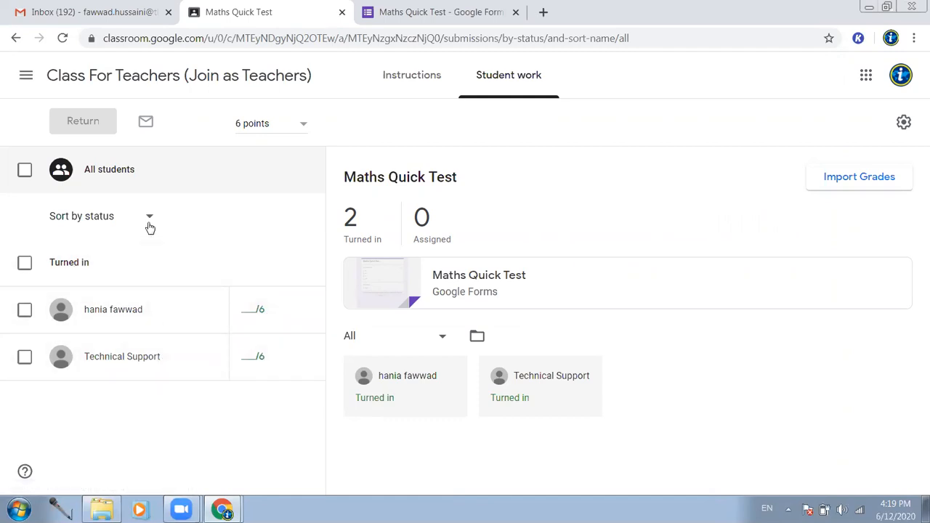
- Import the Maths Quick Test scores as draft grades 4/6 and 6/6, then go back to the Class For Teachers stream
{"action": "left_click", "coordinate": [896, 185]}
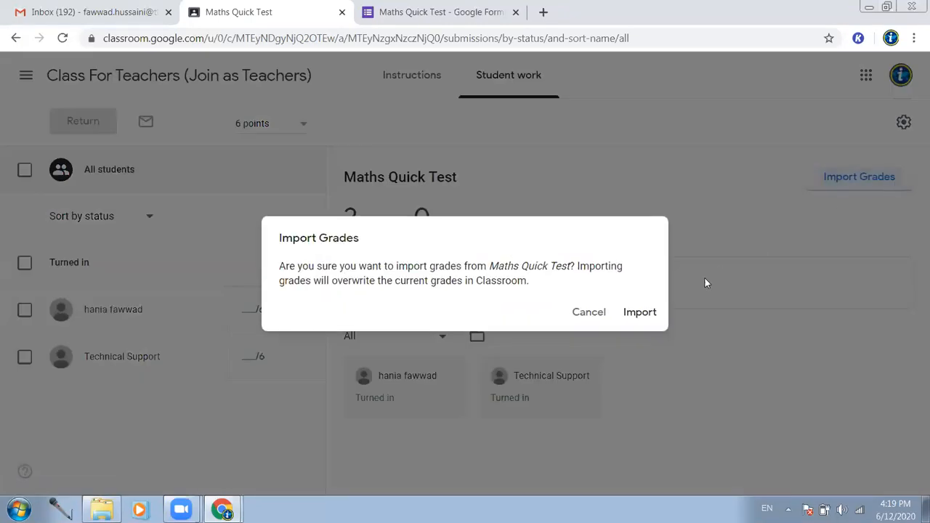
{"action": "left_click", "coordinate": [639, 312]}
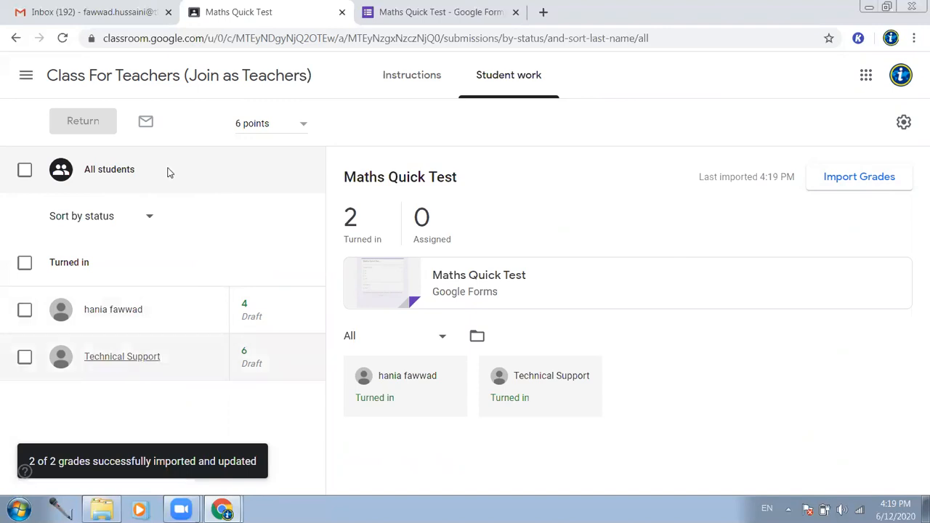
{"action": "left_click", "coordinate": [239, 87]}
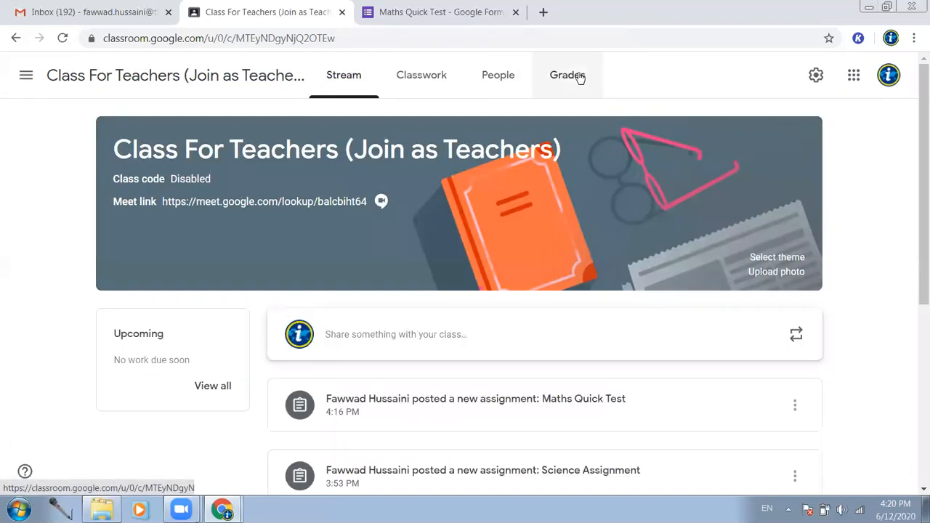
- Check the gradebook's Maths Quick Test (out of 6) draft grades of 4 and 6, then return to Classwork
{"action": "left_click", "coordinate": [576, 76]}
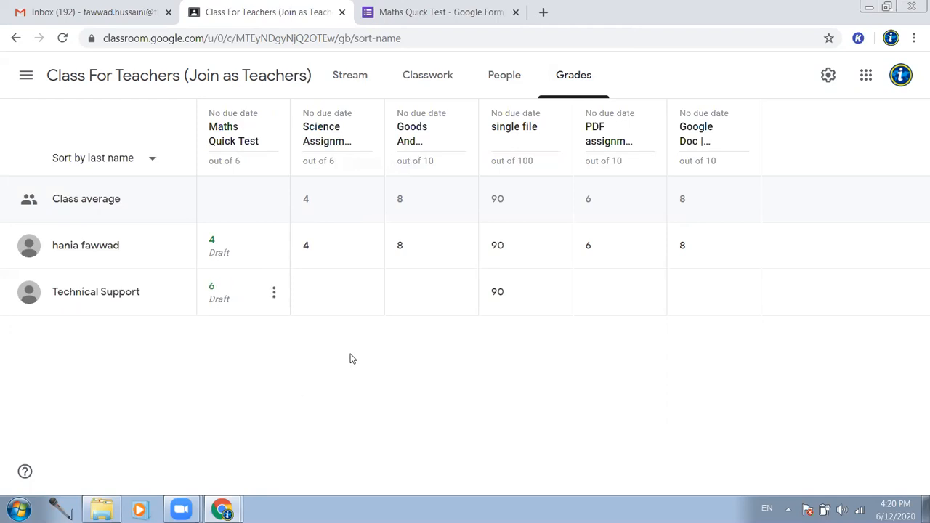
{"action": "left_click", "coordinate": [455, 74]}
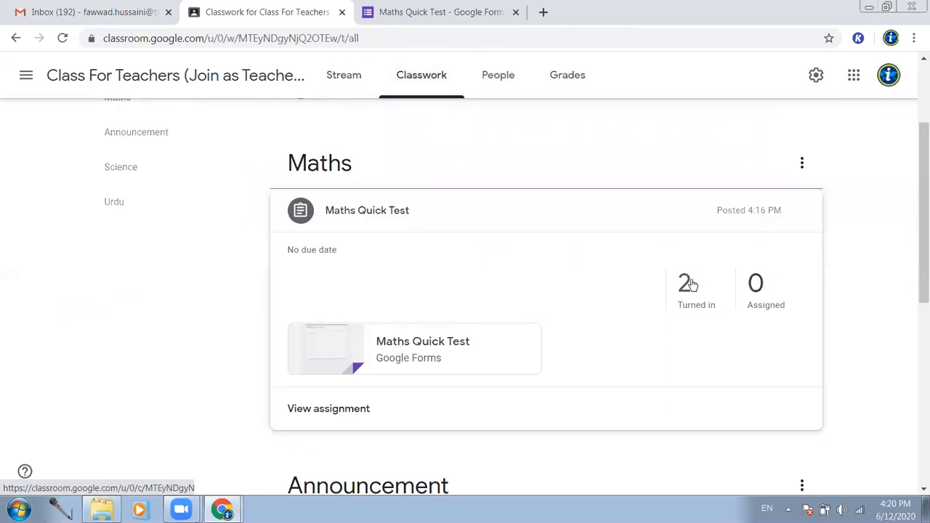